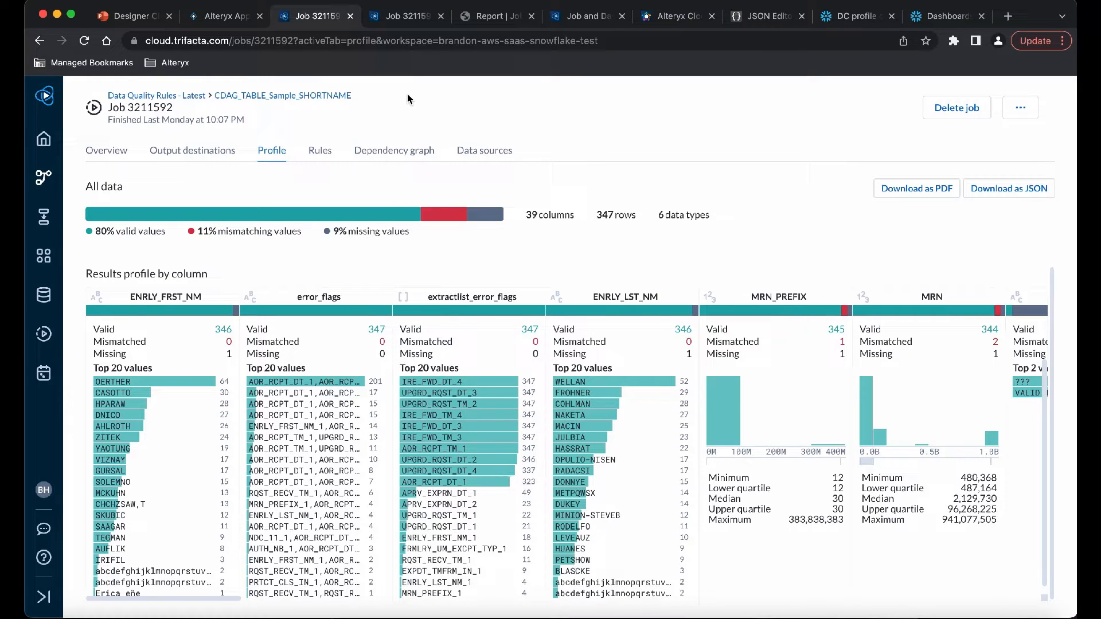
# - Review job 3211592's data quality rule results and its downloaded PDF profile report, including the Quality rules section
pyautogui.click(394, 21)
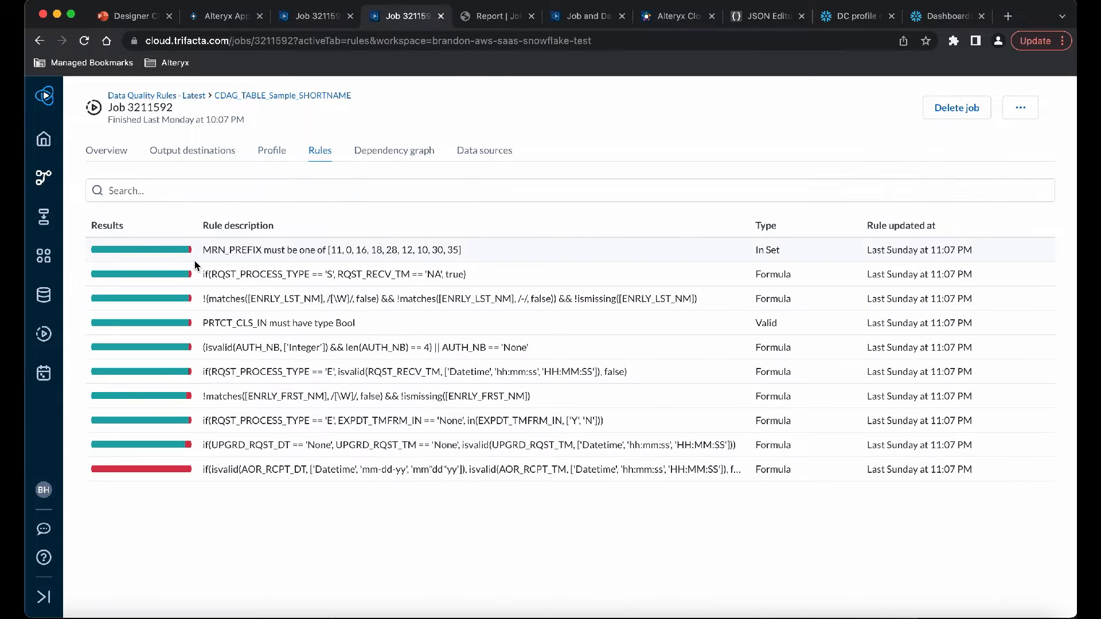
pyautogui.moveTo(190, 253)
pyautogui.click(1019, 109)
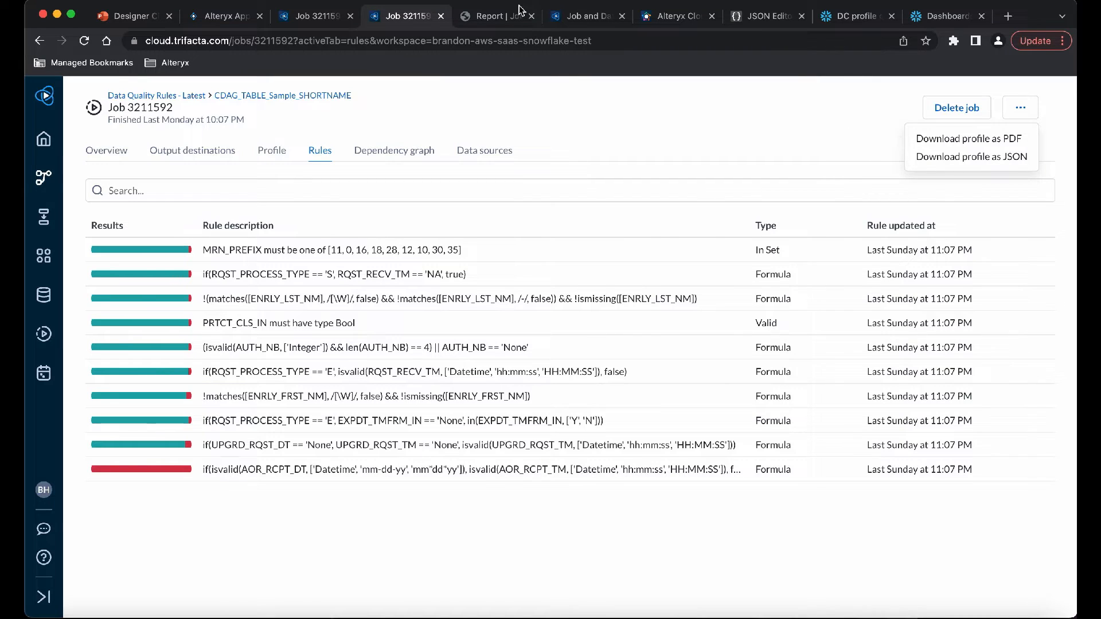
pyautogui.click(492, 16)
pyautogui.scroll(5, 602, 349)
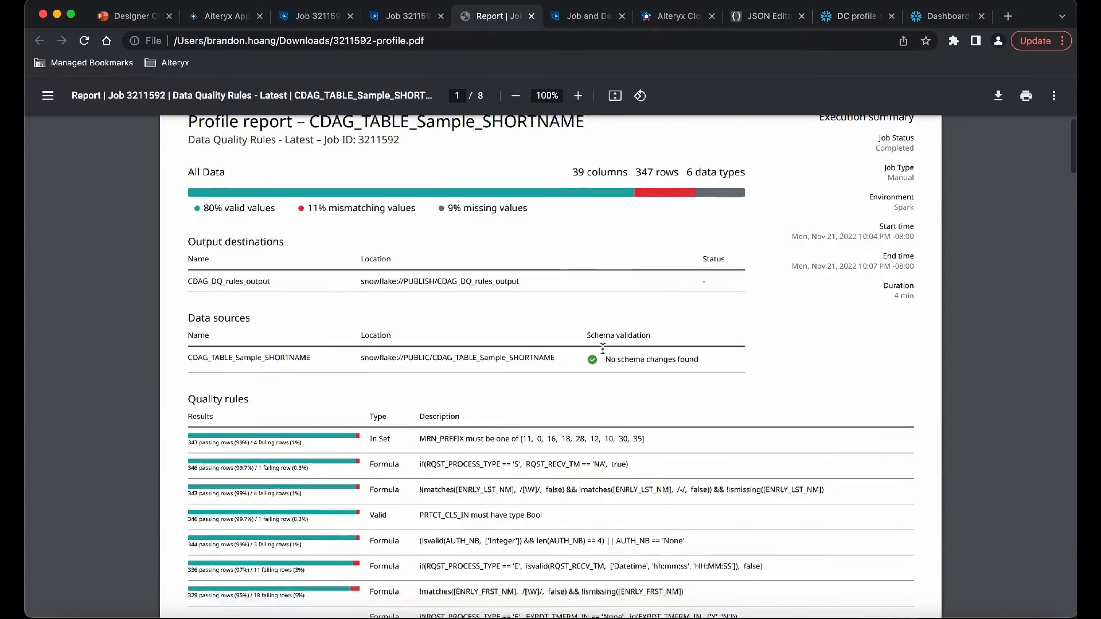
pyautogui.scroll(-2, 603, 349)
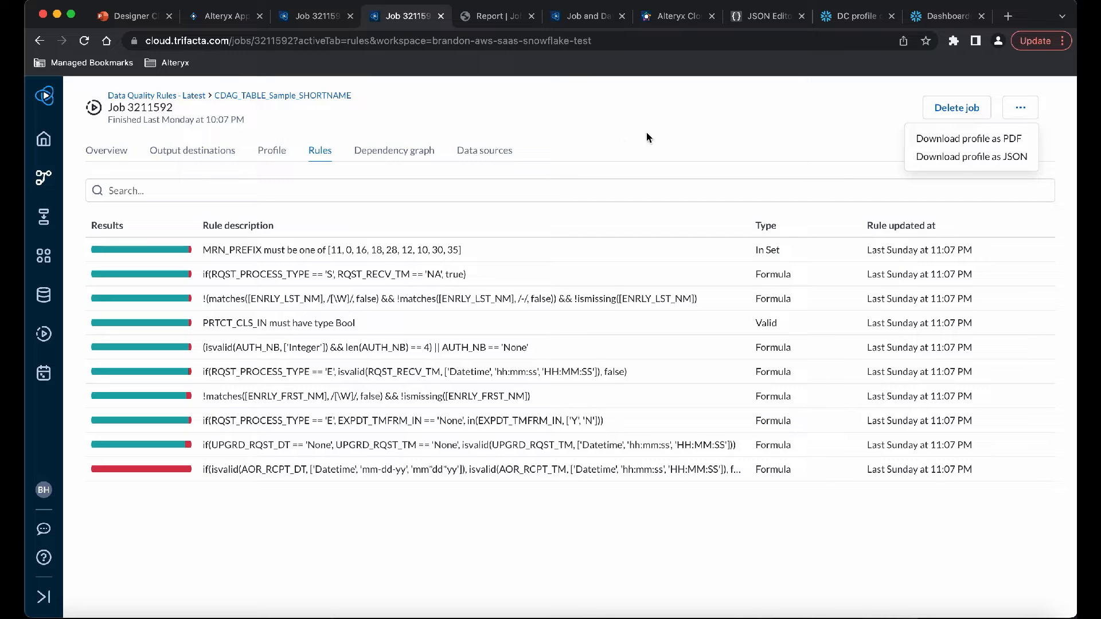
# - Download the profile of job 3211592 as JSON from its Rules page
pyautogui.click(963, 157)
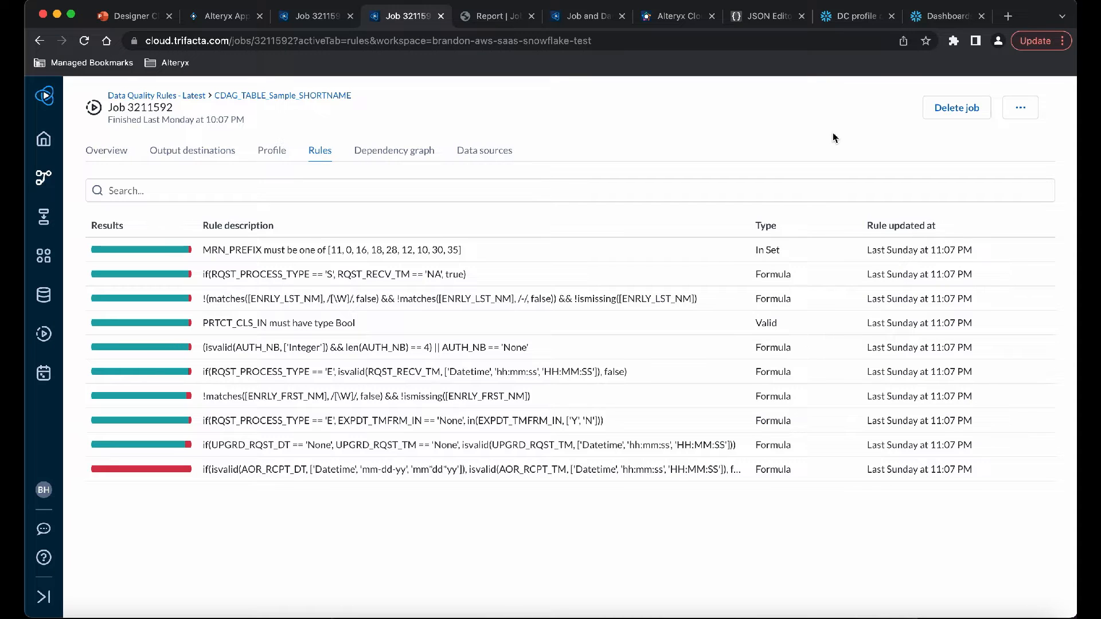
pyautogui.click(1022, 109)
pyautogui.click(977, 157)
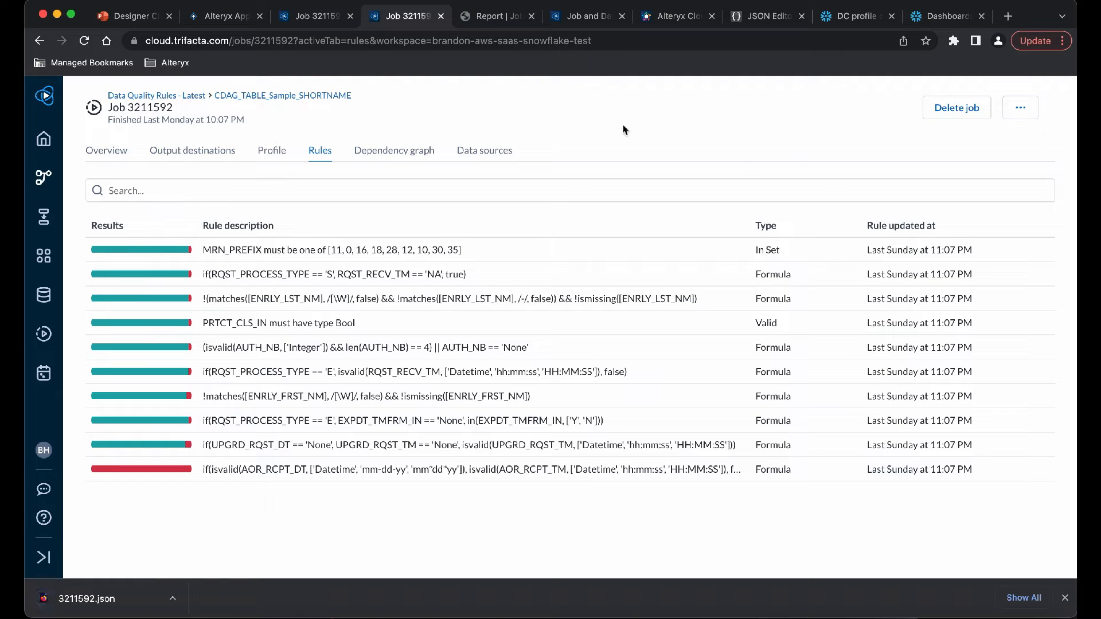
# - Import 3211592.json from Downloads into the flow "Job and Data Quality Rules - Profile - Ingest to Snowflake" and inspect the full column1 value
pyautogui.click(571, 23)
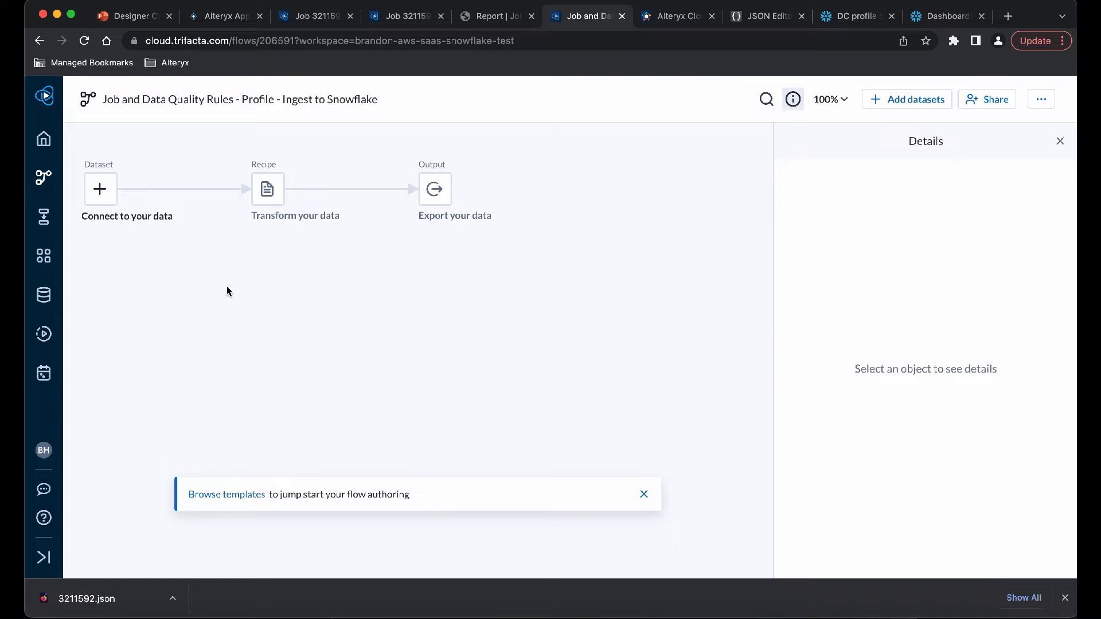
pyautogui.click(98, 193)
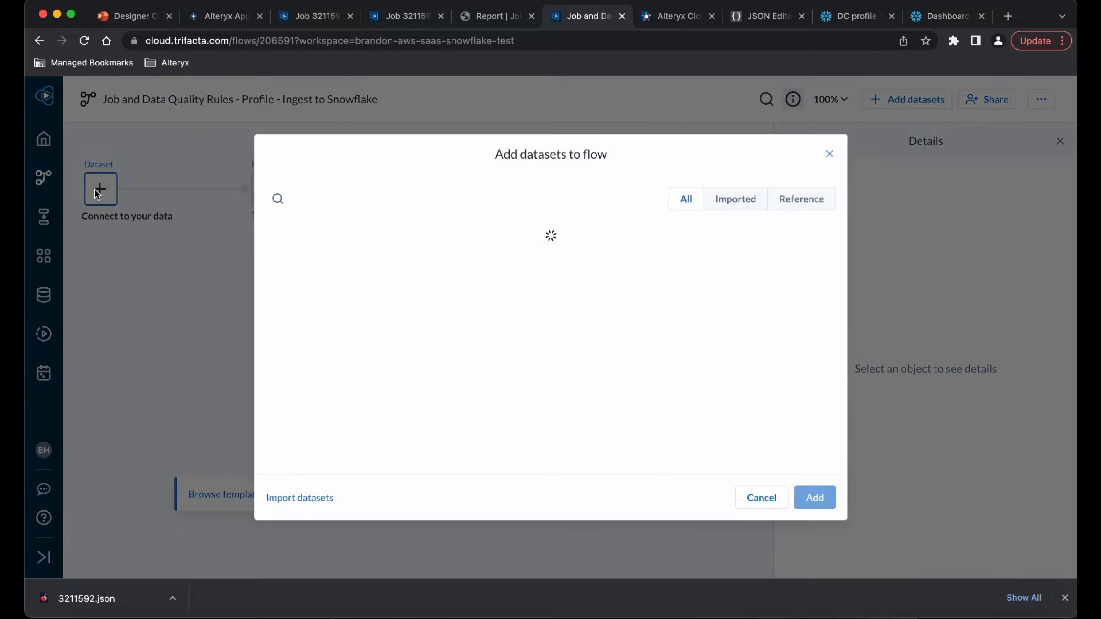
pyautogui.click(300, 497)
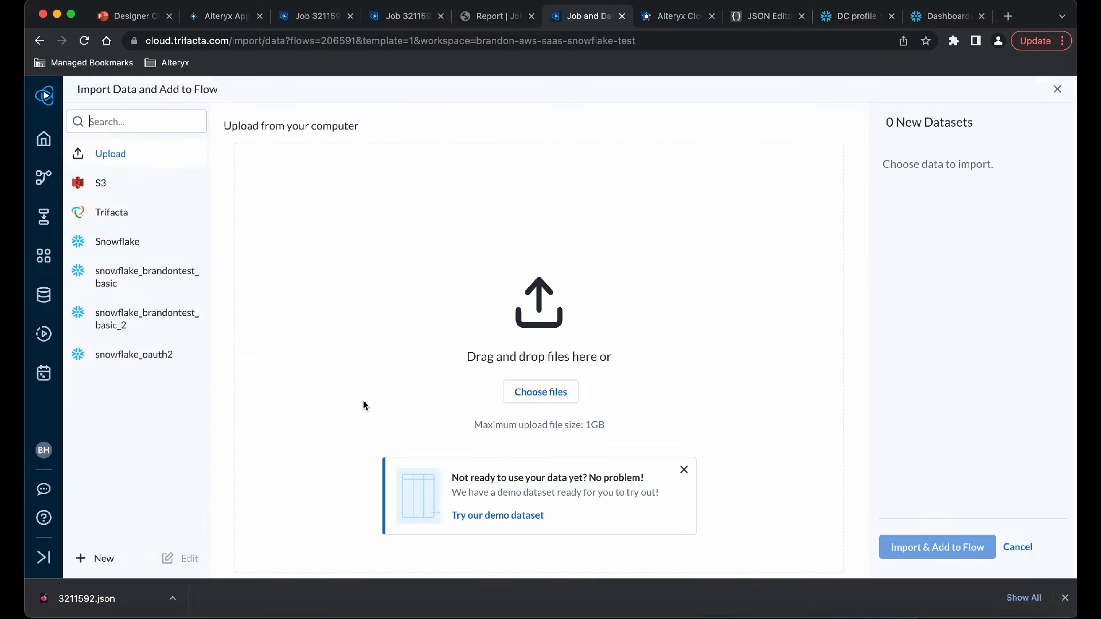
pyautogui.click(532, 391)
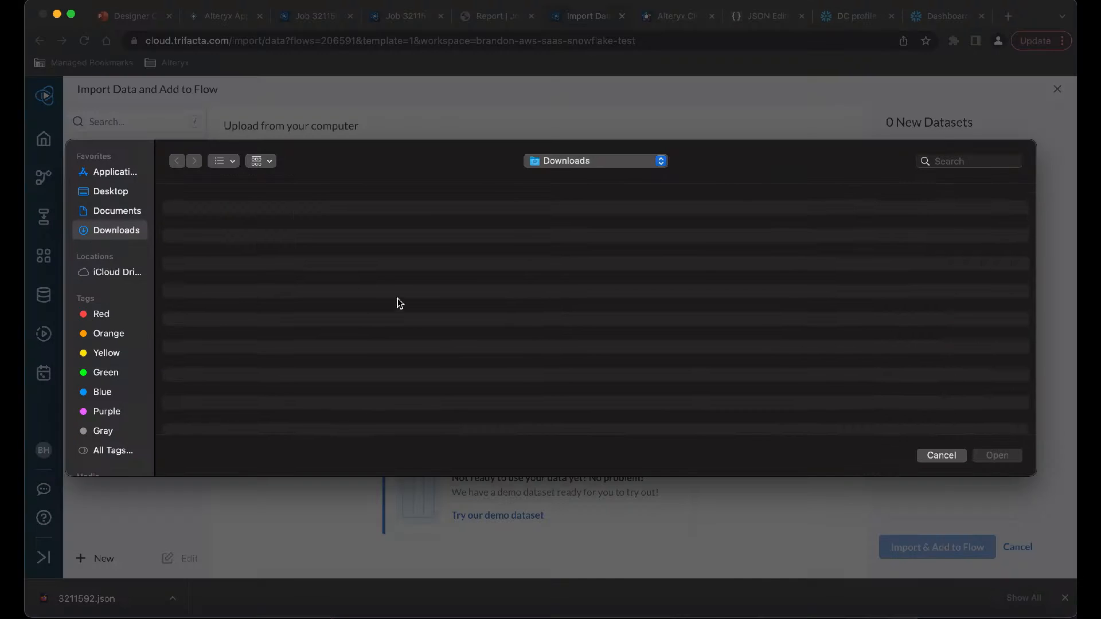
pyautogui.click(221, 214)
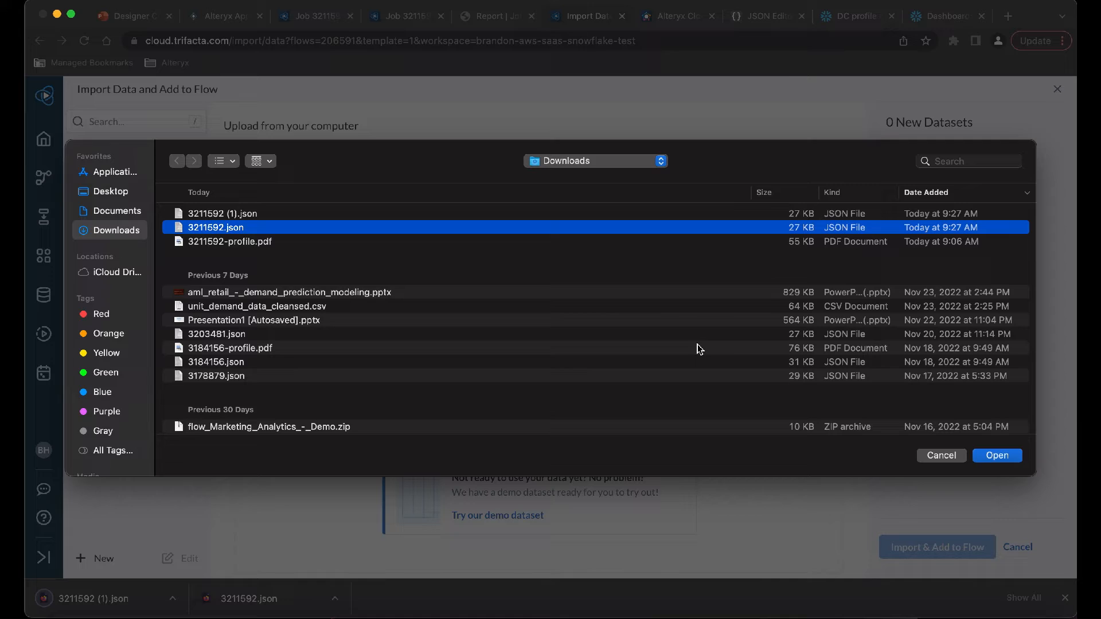
pyautogui.click(995, 456)
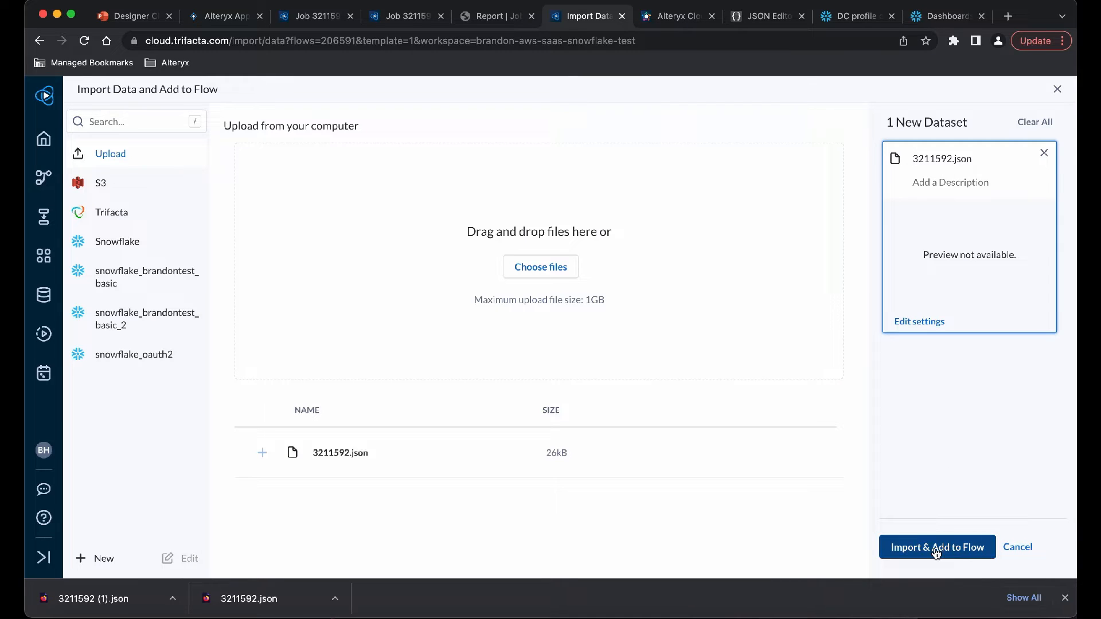
pyautogui.click(936, 548)
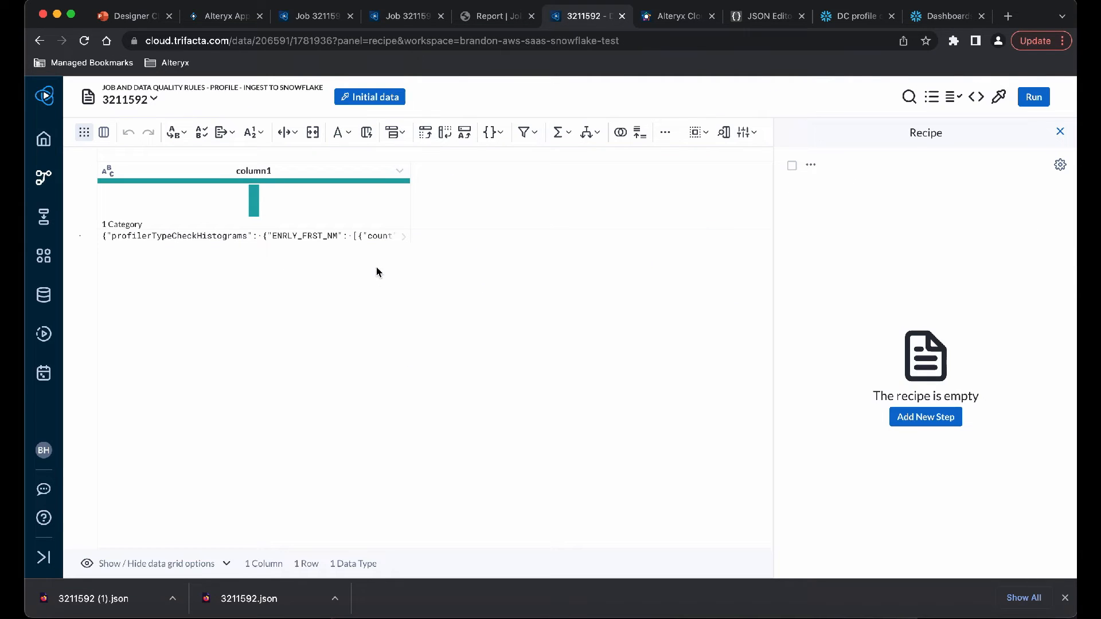
pyautogui.click(402, 237)
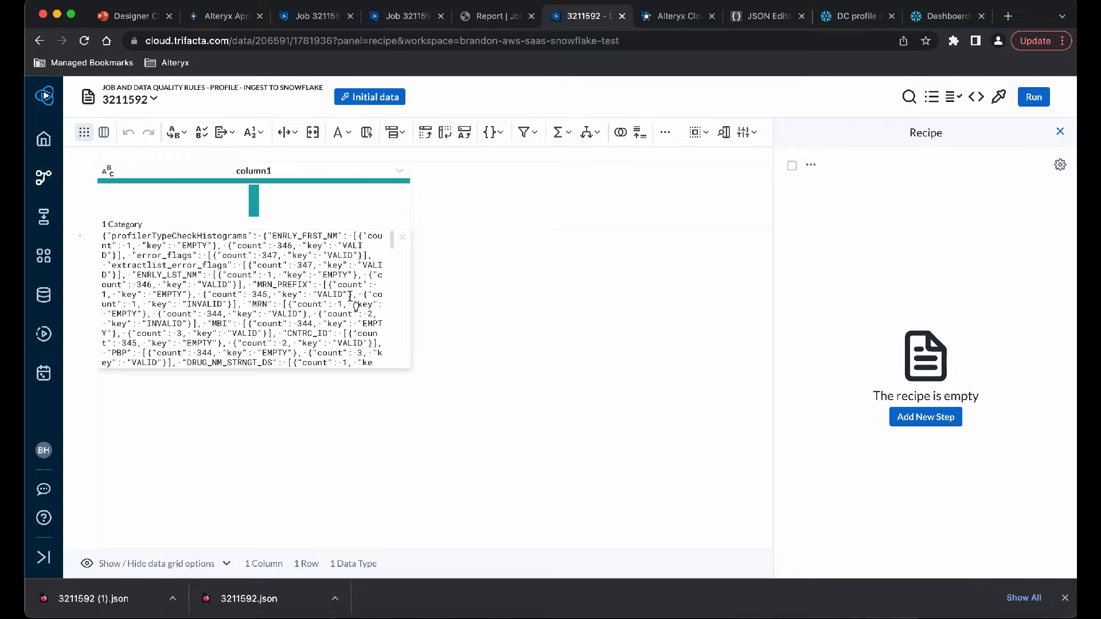
pyautogui.moveTo(393, 248)
pyautogui.mouseDown()
pyautogui.moveTo(396, 367)
pyautogui.moveTo(391, 261)
pyautogui.mouseUp()
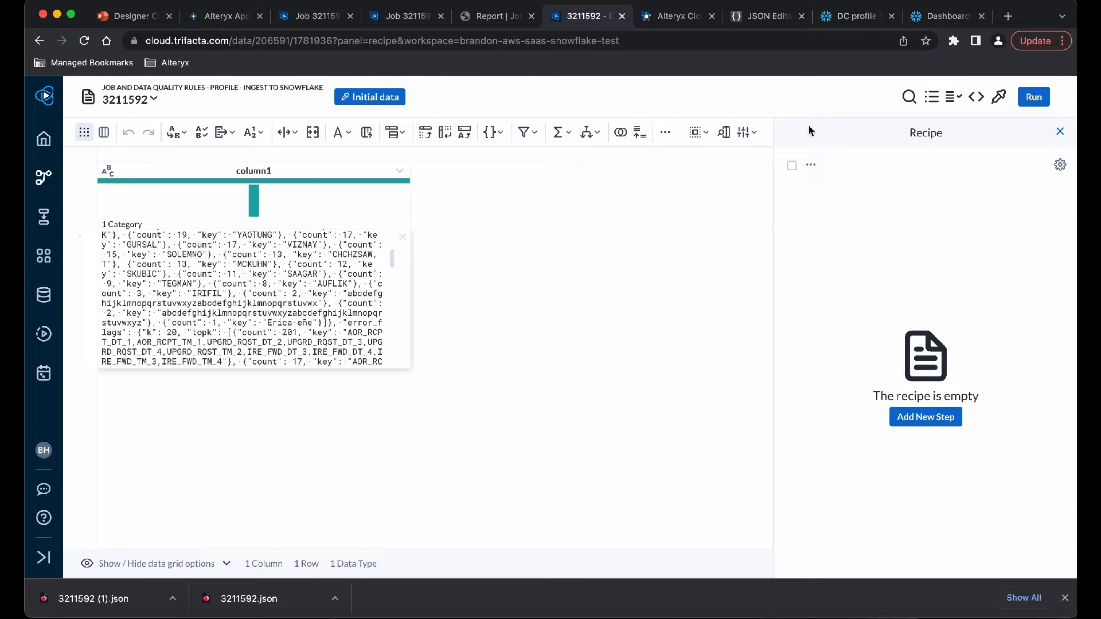
# - Run the 3211592 recipe, publishing to table 3211592_job_profile in the PUBLIC schema of snowflake_brandontest_basic_2 and dropping the table every run
pyautogui.click(1033, 99)
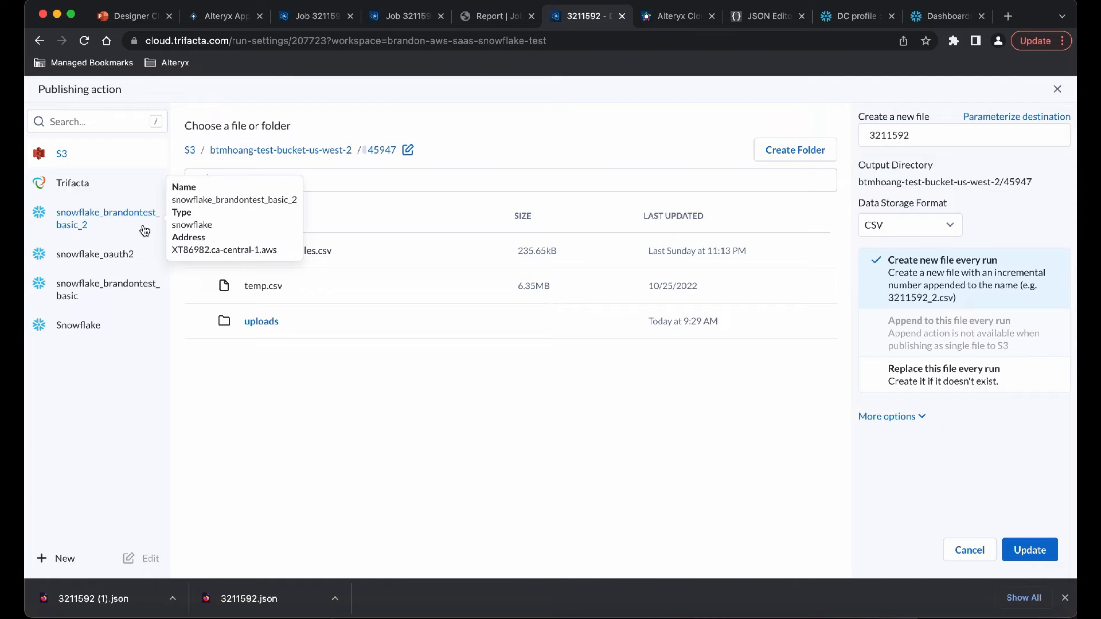
pyautogui.click(145, 230)
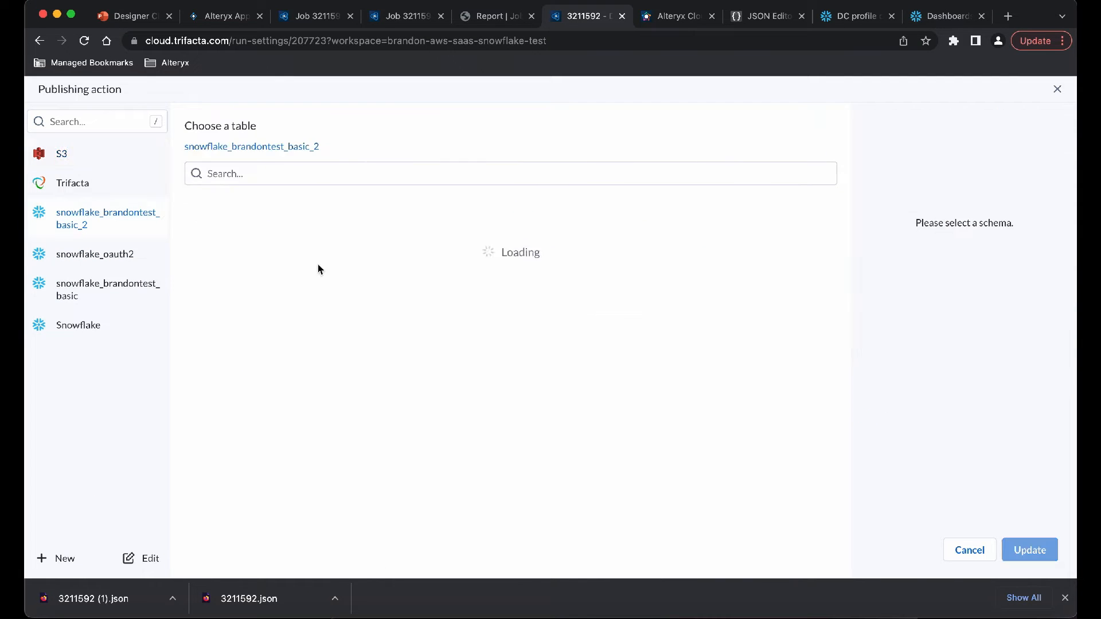
pyautogui.click(957, 228)
pyautogui.click(941, 368)
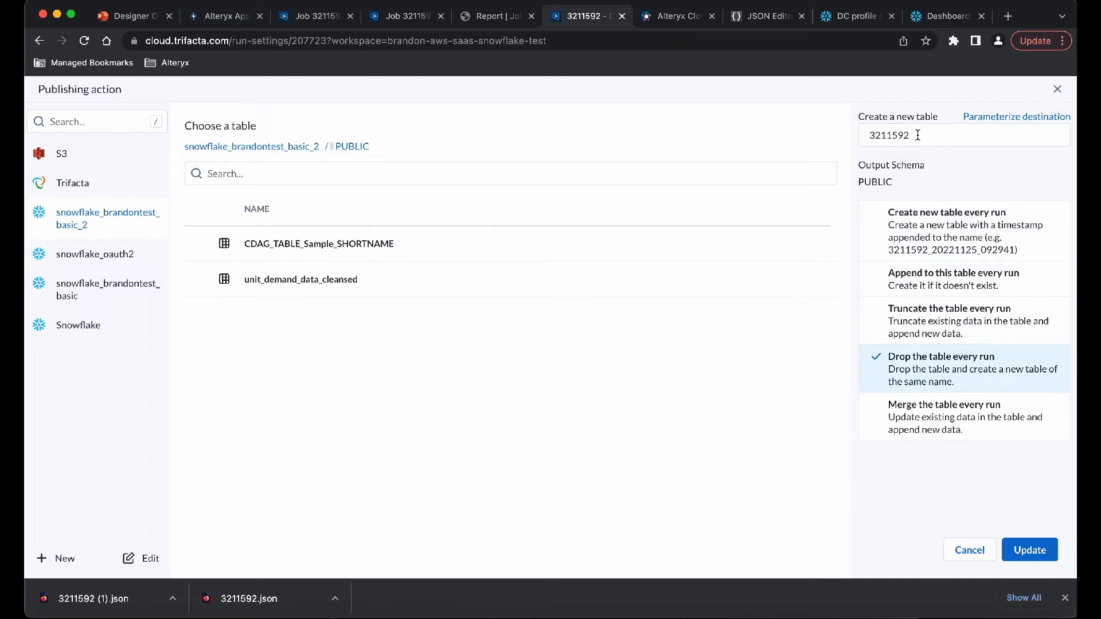
pyautogui.click(917, 136)
pyautogui.write('_job_profile')
pyautogui.click(1029, 549)
pyautogui.click(684, 202)
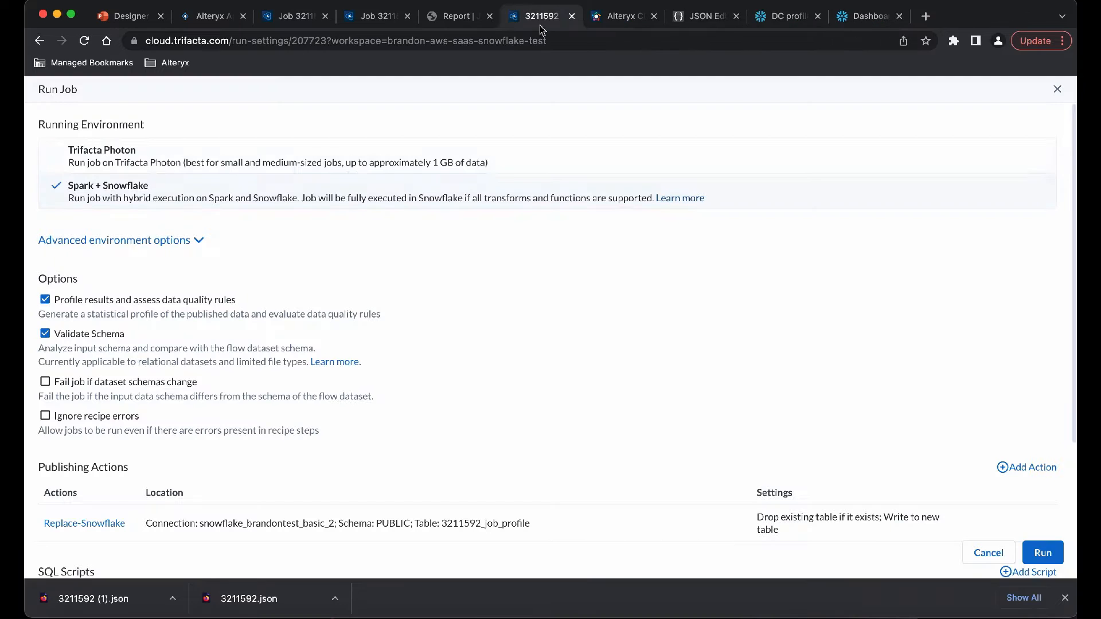
pyautogui.scroll(-5, 826, 371)
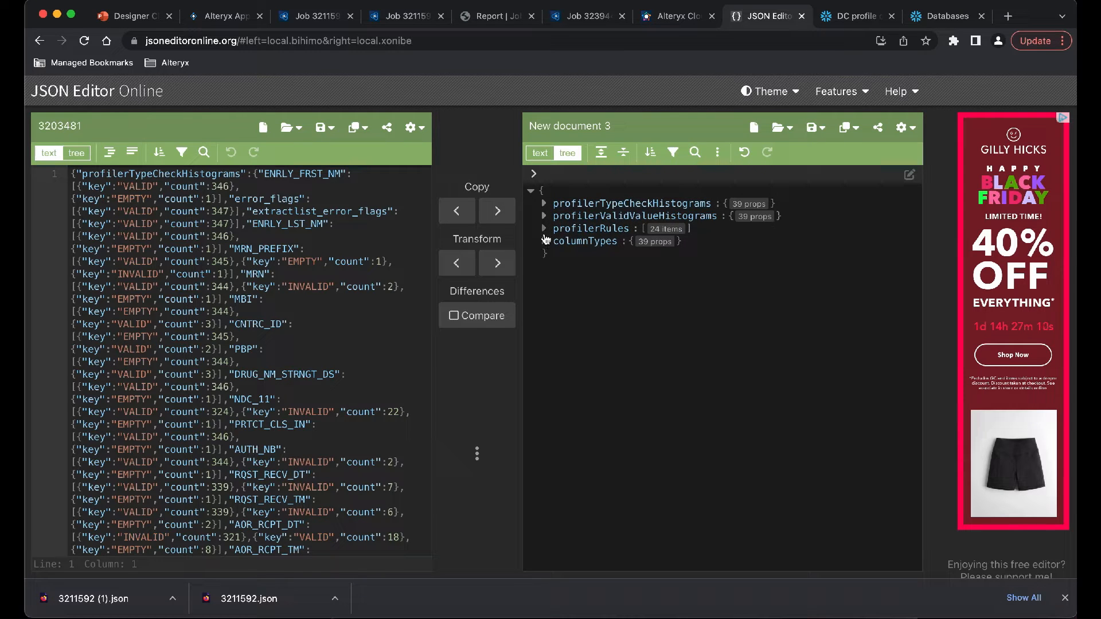
# - In JSON Editor Online, examine the first ENRLY_FRST_NM entry under profilerTypeCheckHistograms and collapse the section again
pyautogui.click(542, 204)
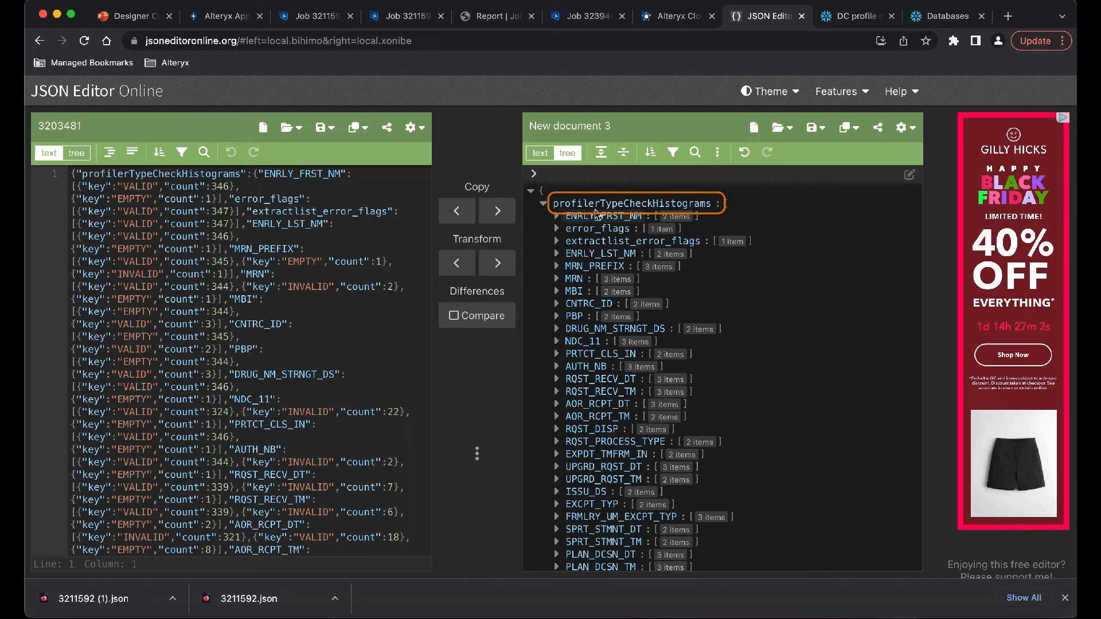
pyautogui.click(556, 217)
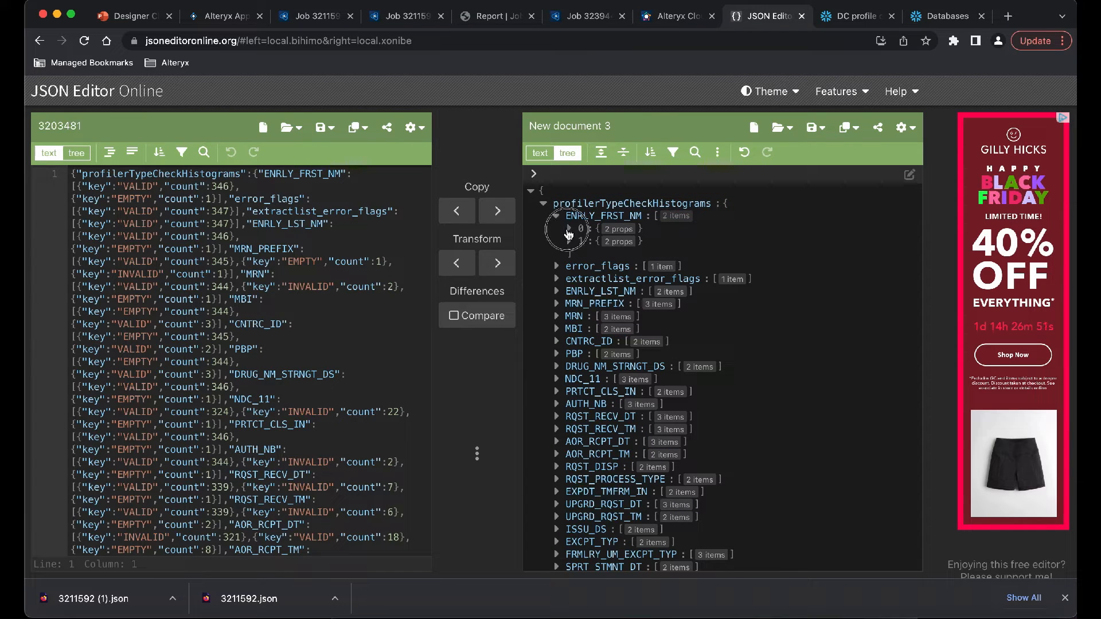
pyautogui.click(568, 229)
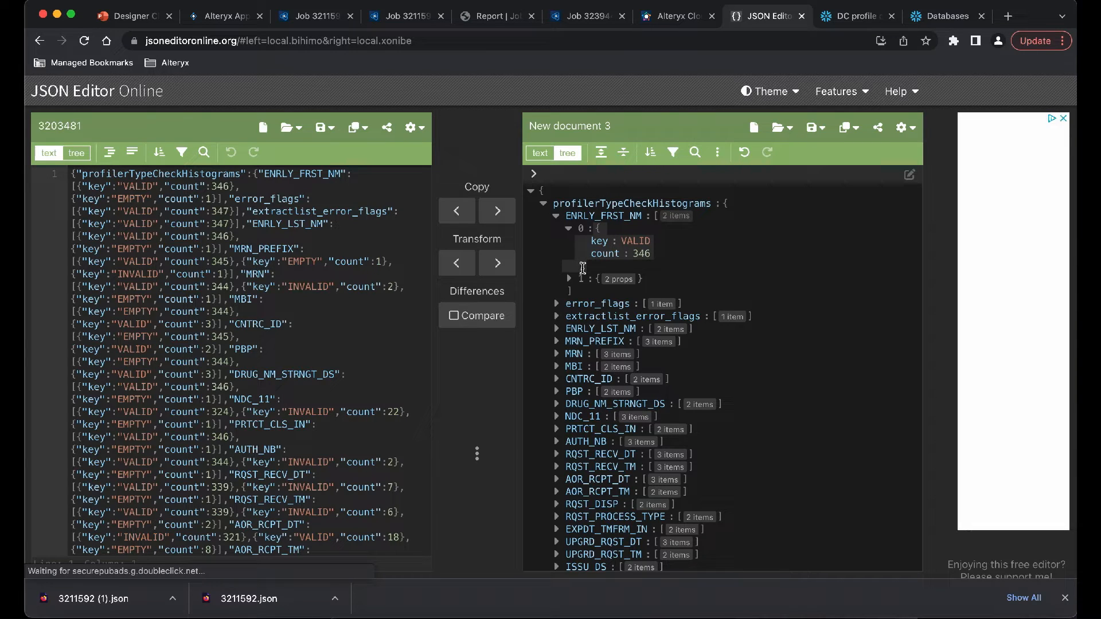
pyautogui.click(545, 204)
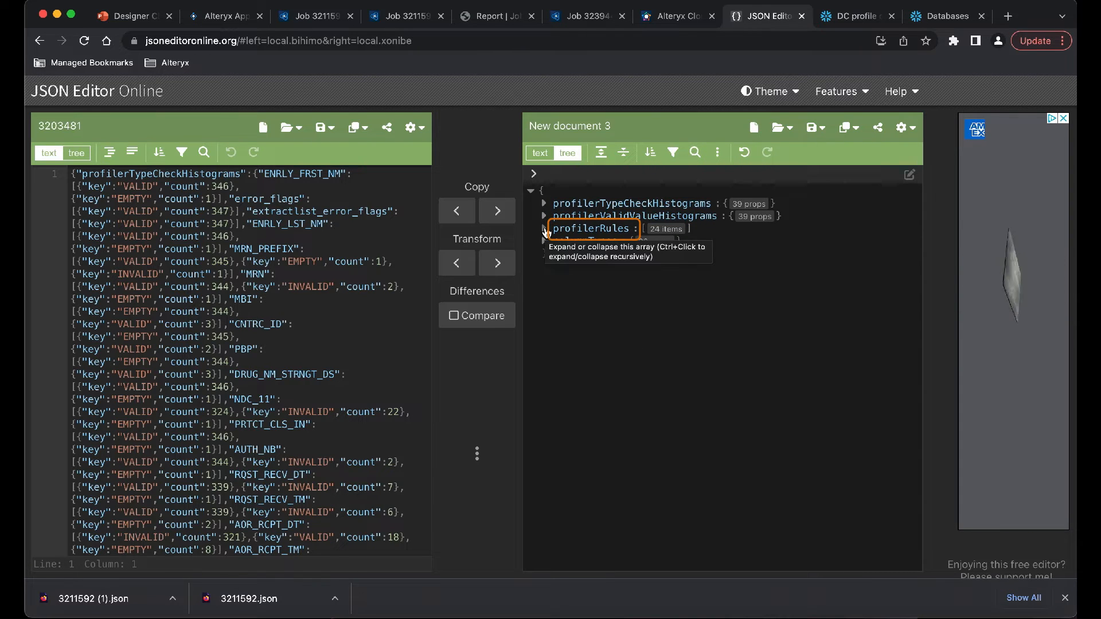
# - Examine the first rule's properties under profilerRules, then collapse the section
pyautogui.click(544, 229)
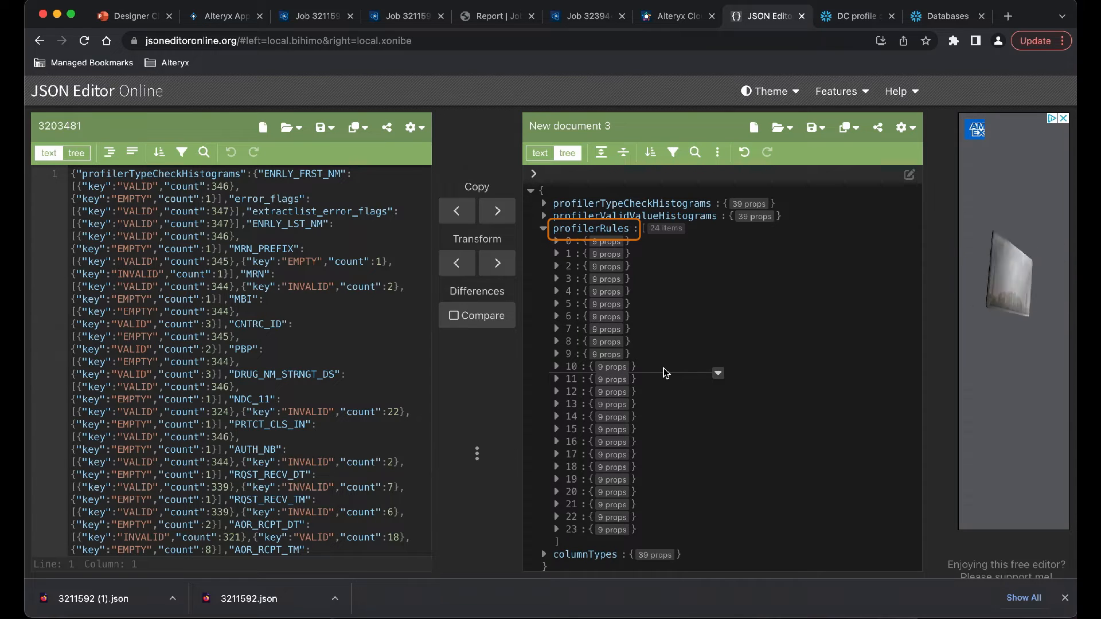
pyautogui.click(557, 243)
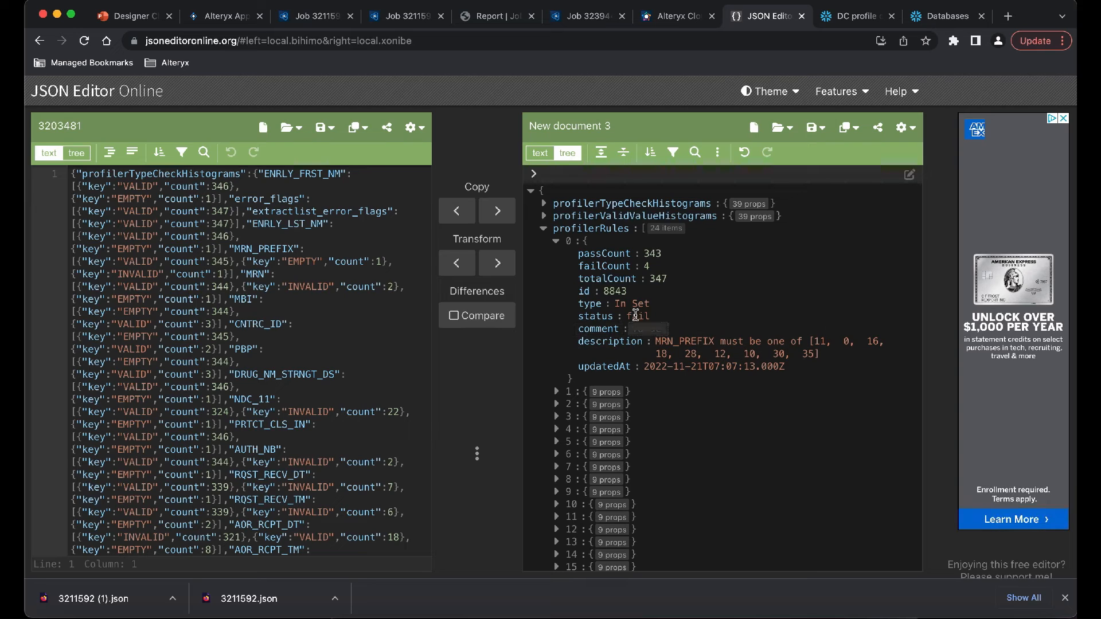
pyautogui.click(544, 230)
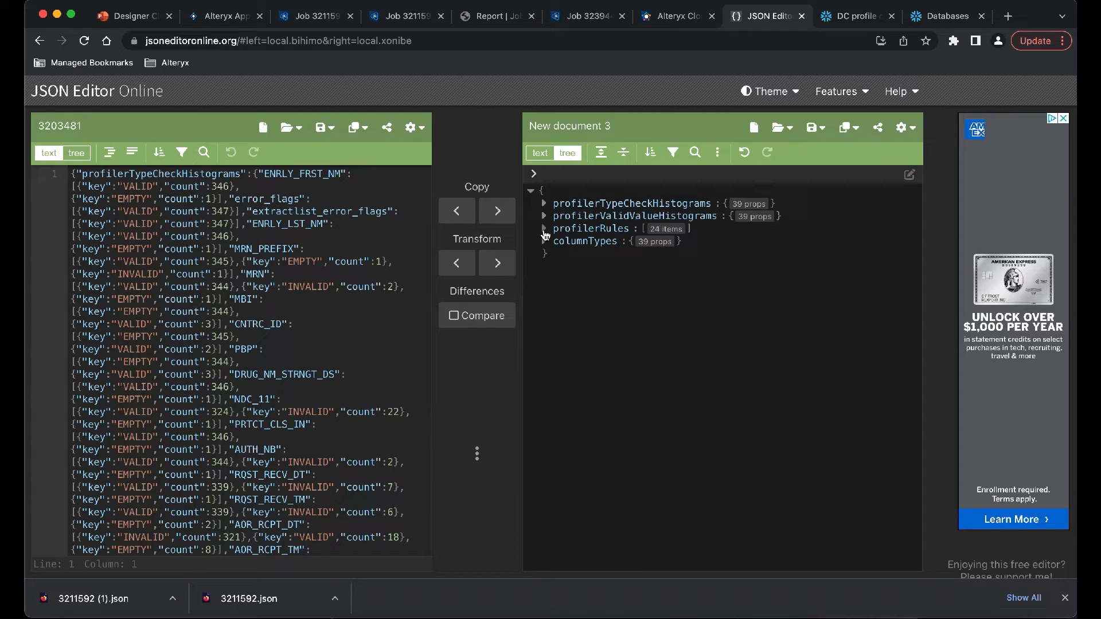
# - Check the publishing job's overview, then switch to Snowflake and preview the data of the 3211592_job_profile table in TRIFACTA's PUBLIC schema
pyautogui.click(572, 24)
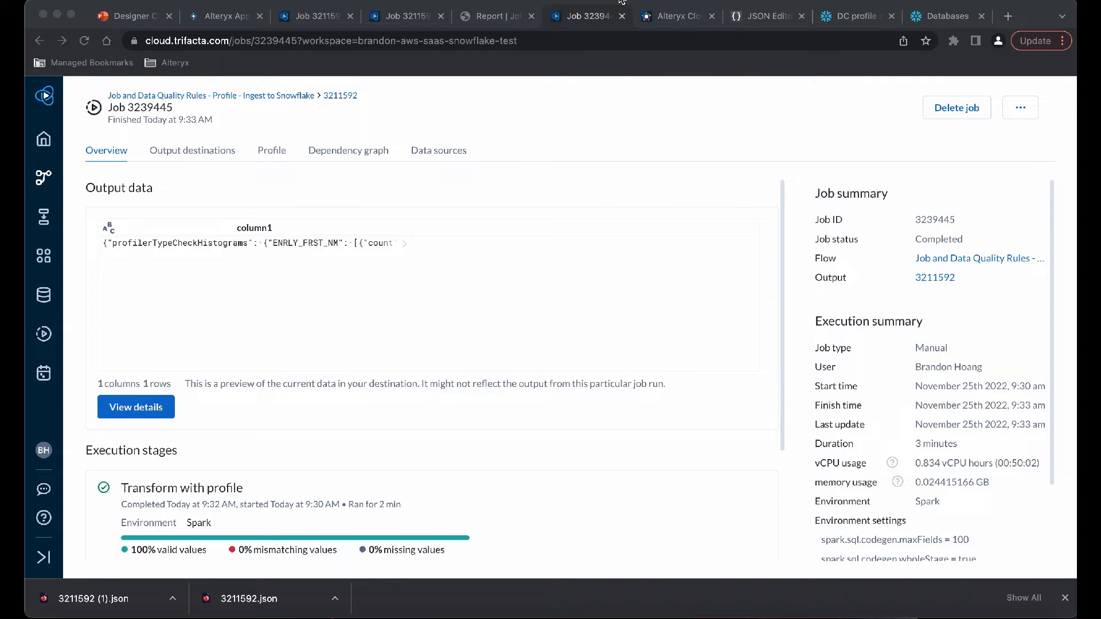
pyautogui.click(934, 23)
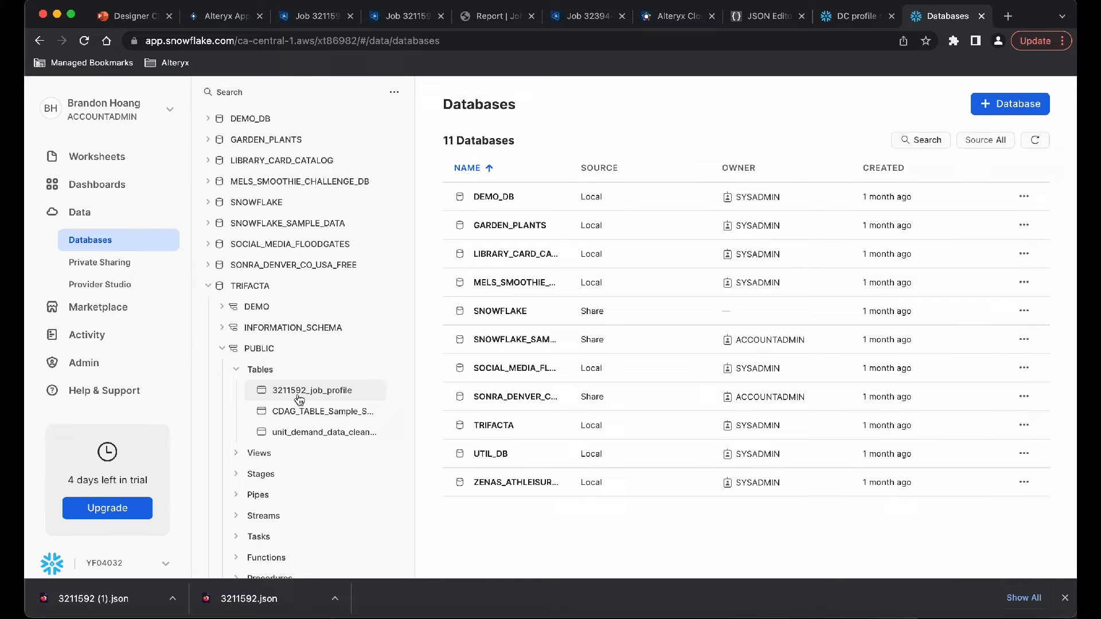
pyautogui.click(338, 396)
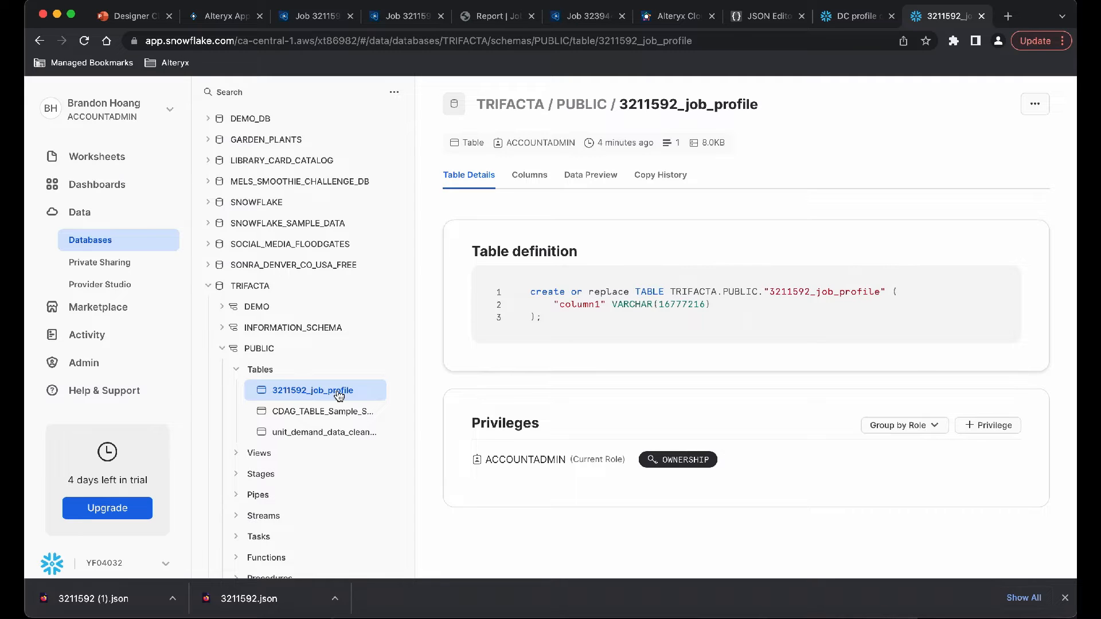
pyautogui.click(590, 175)
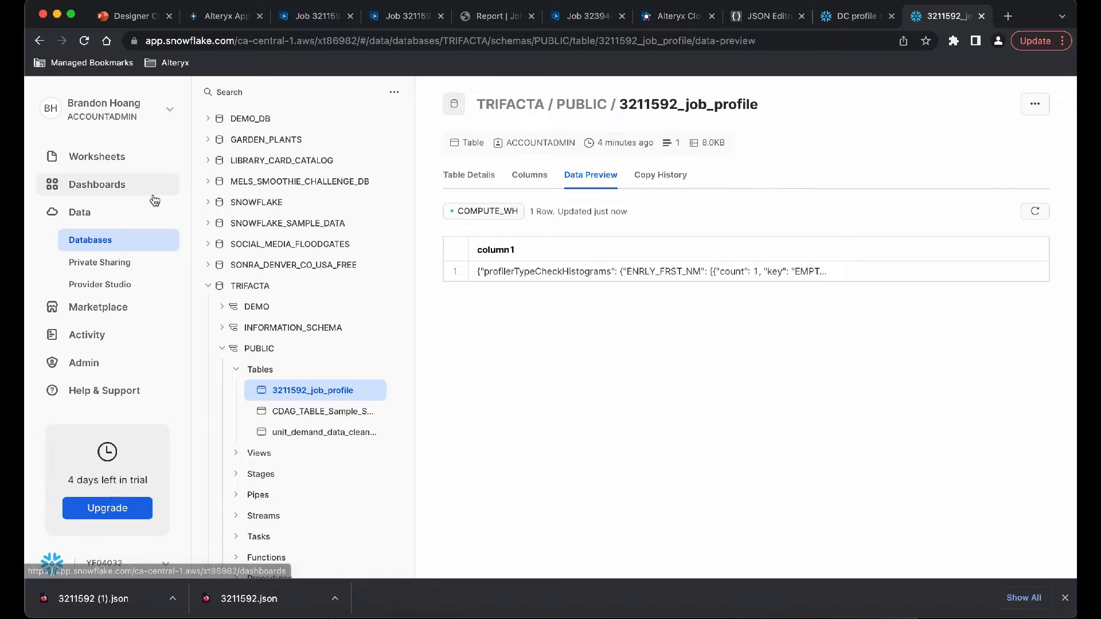
# - Create a new Snowflake dashboard named "Data Profile and DQ Metrics"
pyautogui.click(119, 191)
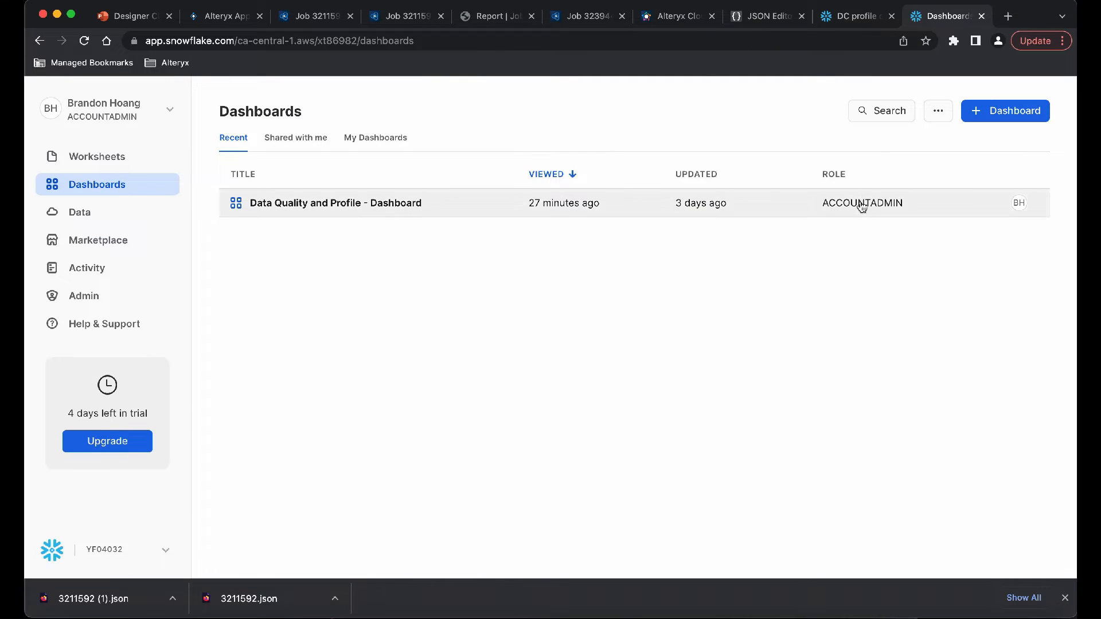
pyautogui.click(979, 110)
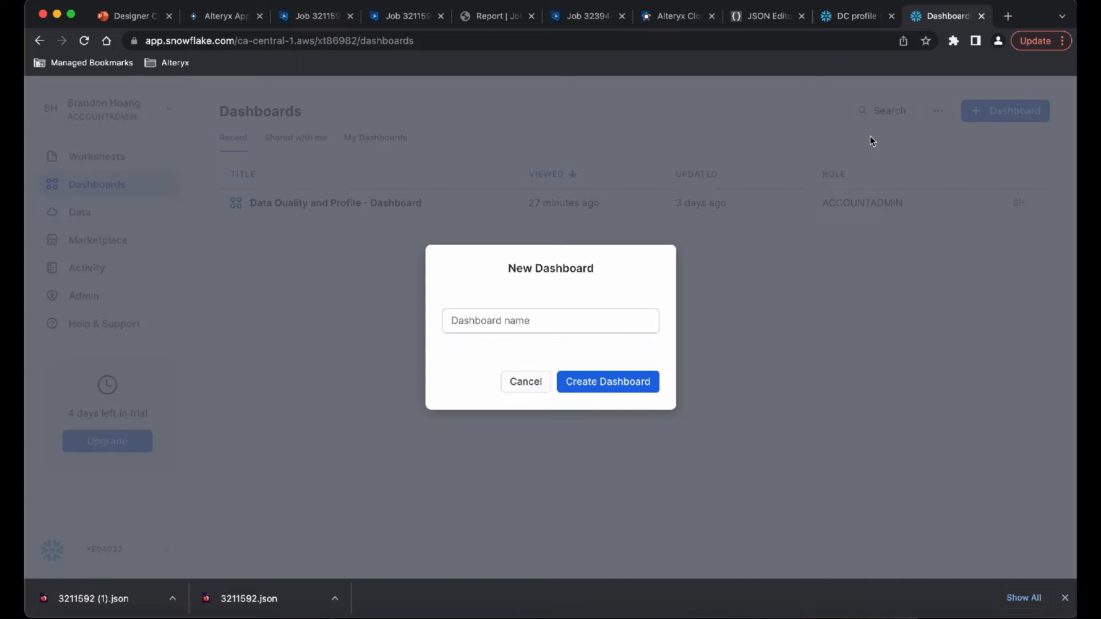
pyautogui.click(552, 316)
pyautogui.write('Data Profile and DQ')
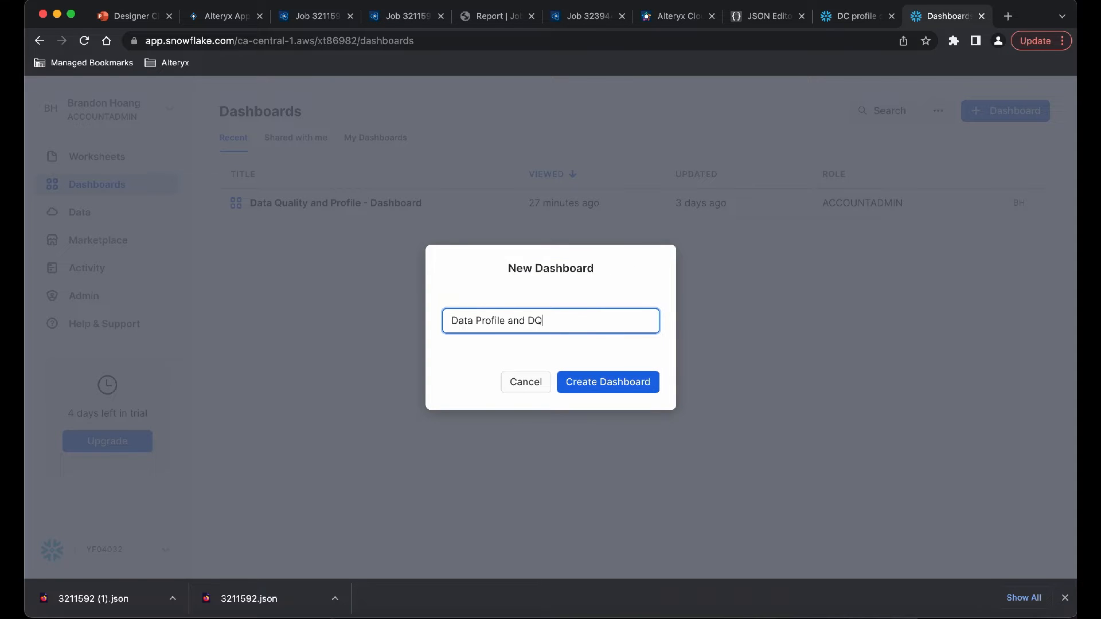
pyautogui.write(' Metrics')
pyautogui.click(581, 384)
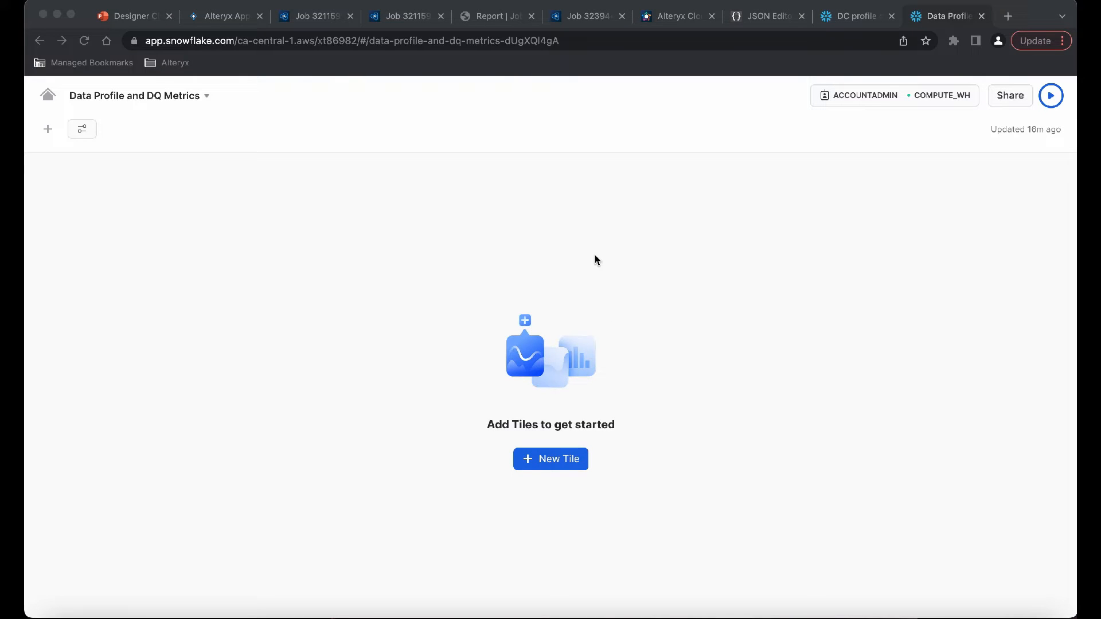
# - Add a dashboard tile and fill it with the profilerRules query copied from the DC profile output parsing worksheet
pyautogui.click(558, 463)
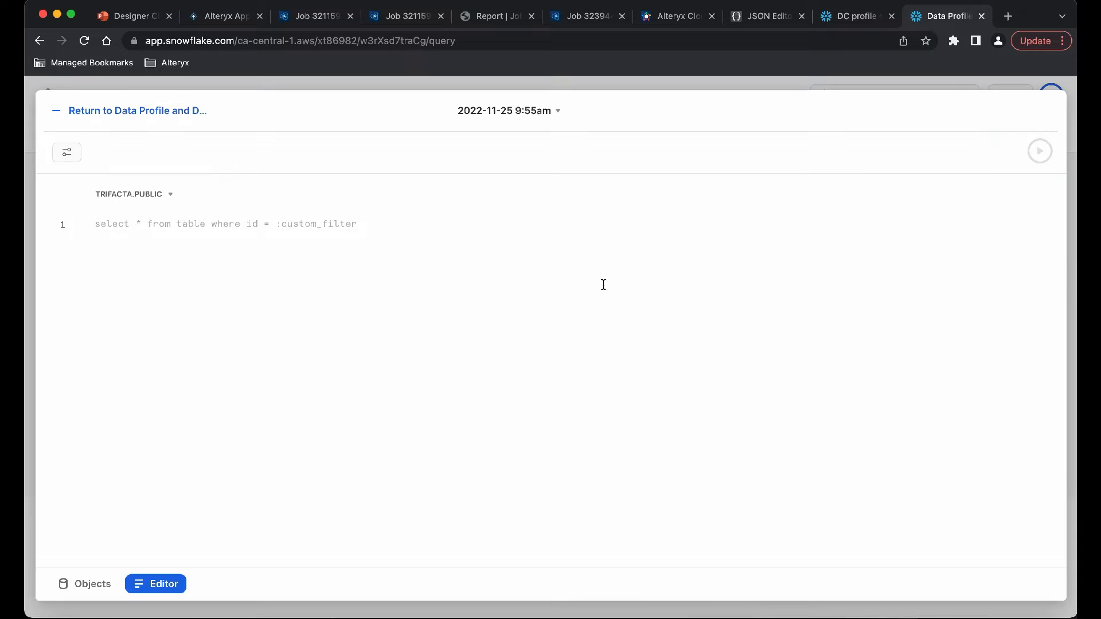
pyautogui.click(838, 17)
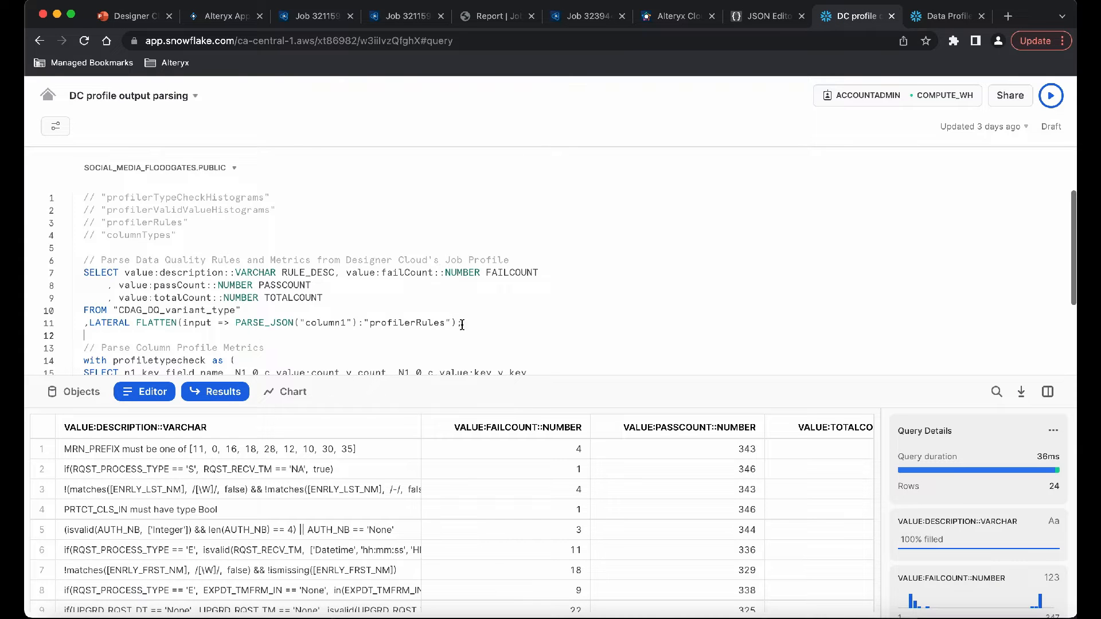
pyautogui.moveTo(462, 325); pyautogui.dragTo(79, 270)
pyautogui.press('super+c')
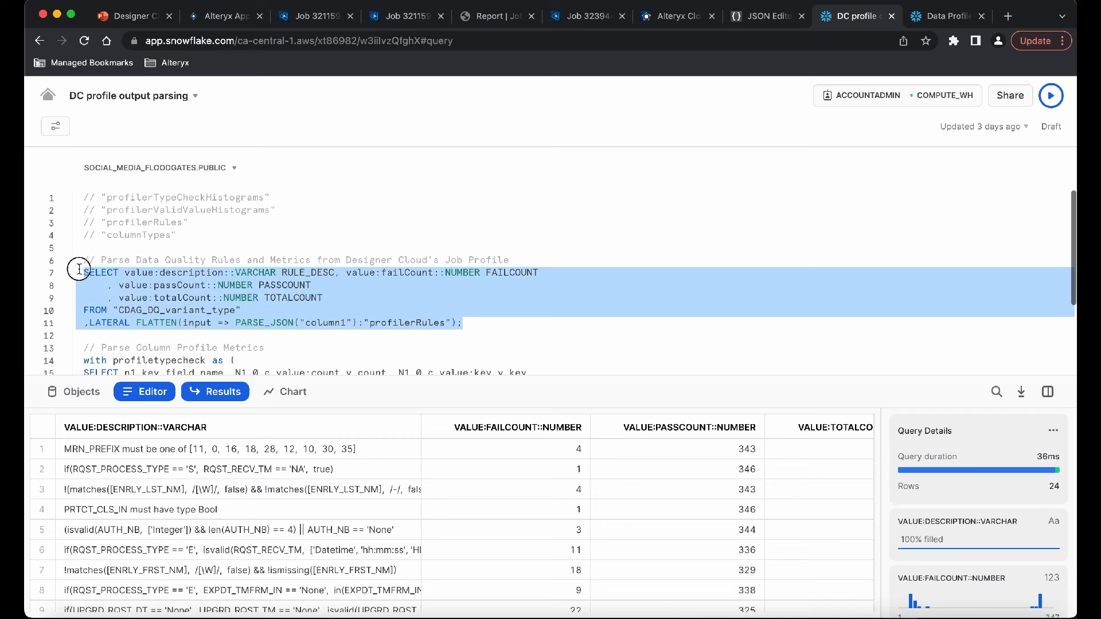
pyautogui.click(922, 20)
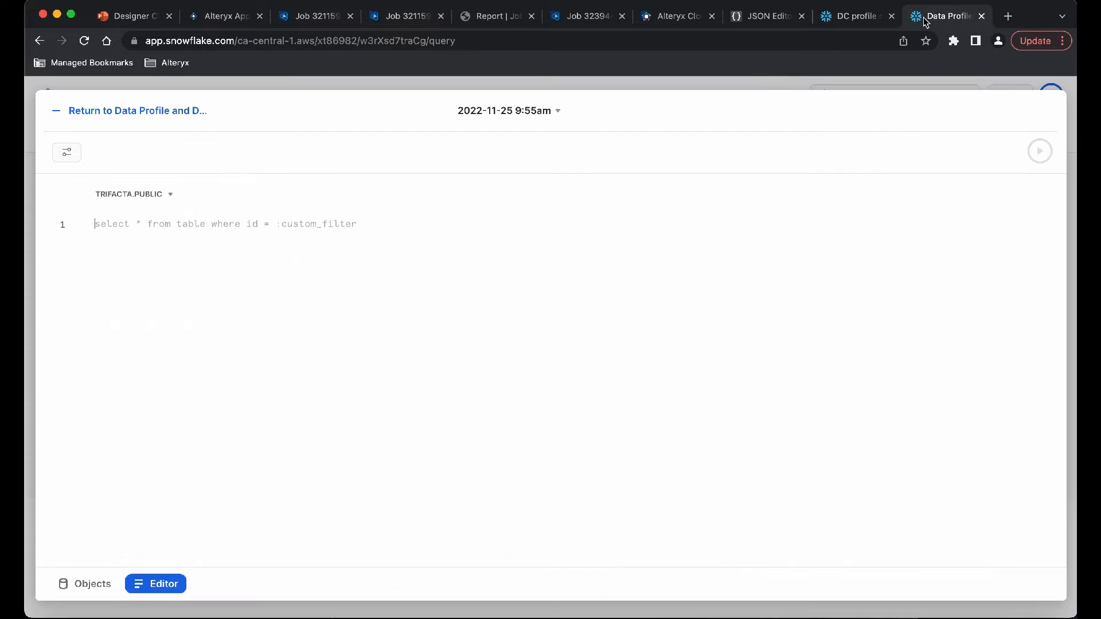
pyautogui.press('super+v')
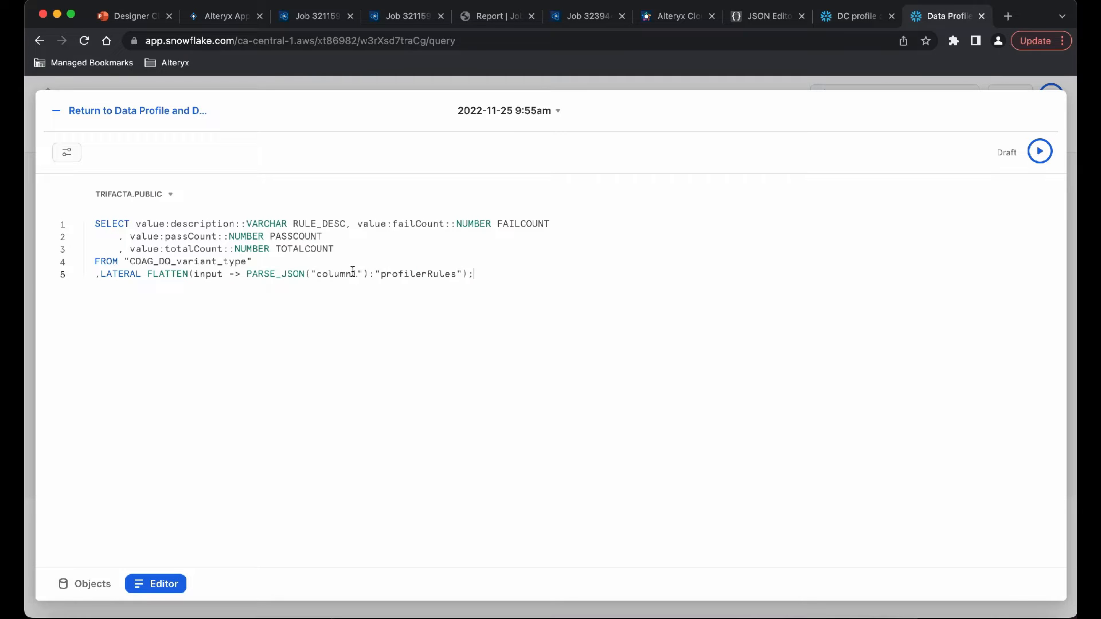
# - Review the query's PARSE_JSON expression and the available databases and schemas, then try running the query
pyautogui.doubleClick(405, 276)
pyautogui.click(392, 300)
pyautogui.moveTo(247, 273); pyautogui.dragTo(368, 276)
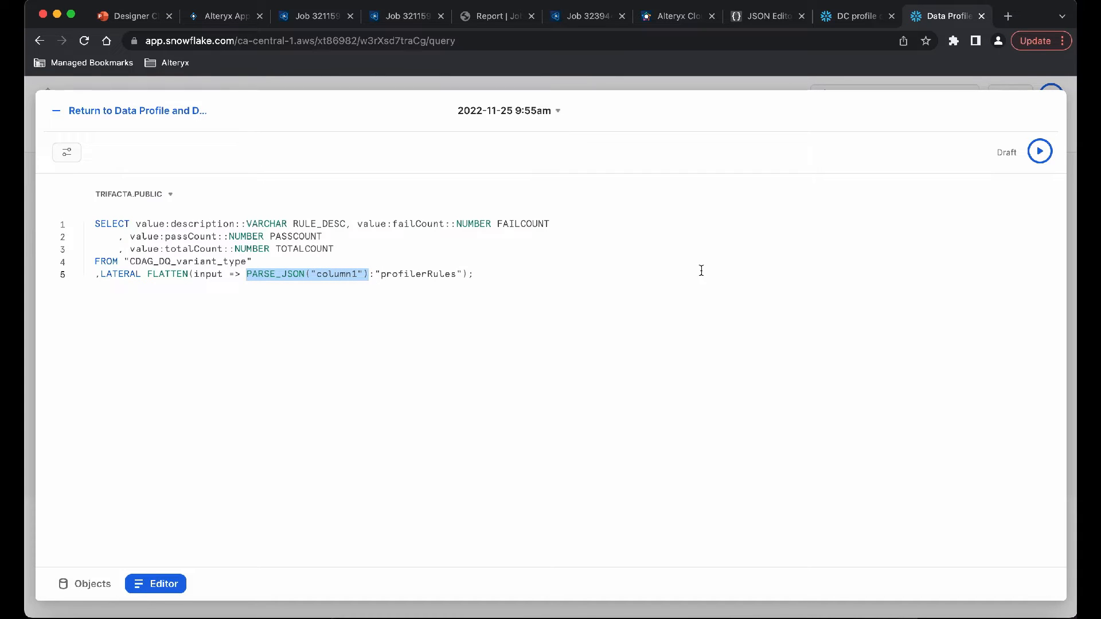
pyautogui.click(172, 195)
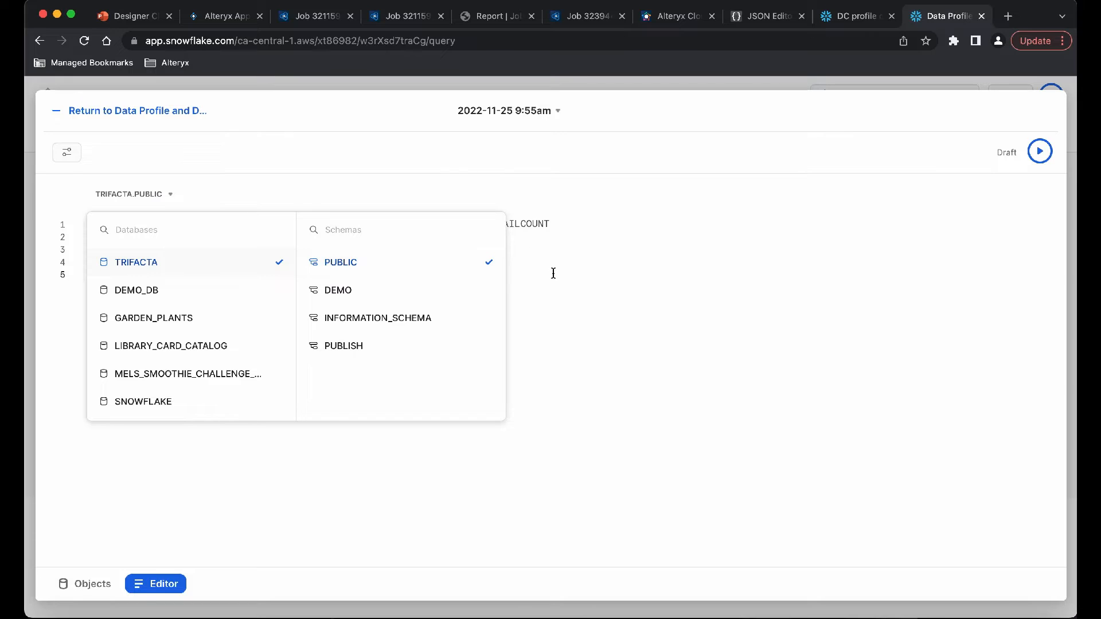
pyautogui.click(851, 151)
pyautogui.click(1042, 151)
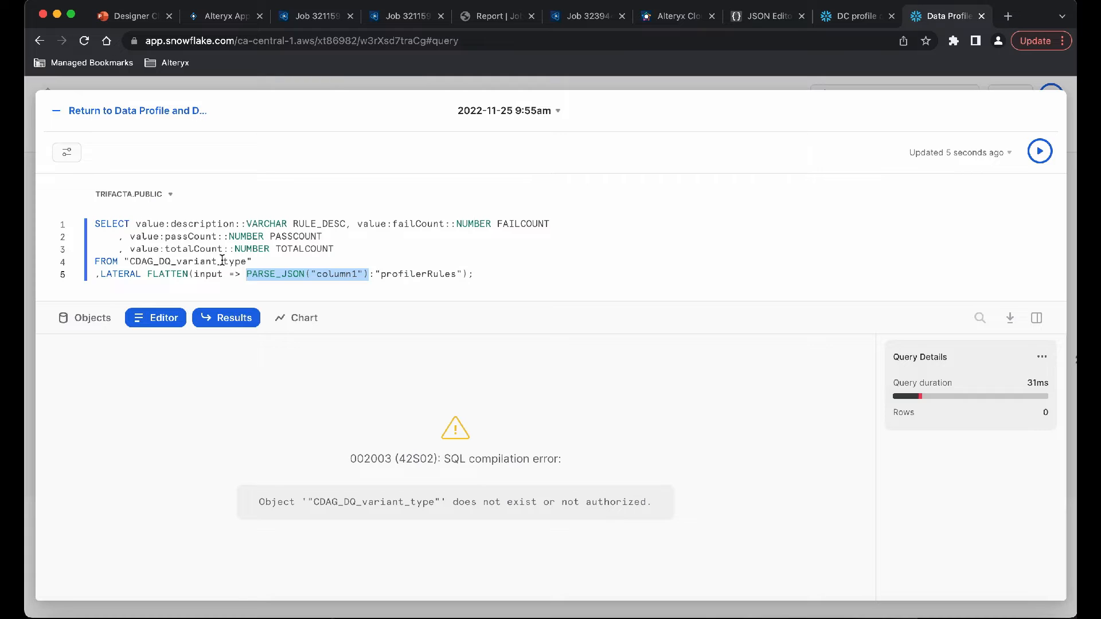
# - Change the query's source table to 3211592_job_profile, the publishing job's output table, then run it and look through the rule results
pyautogui.click(575, 23)
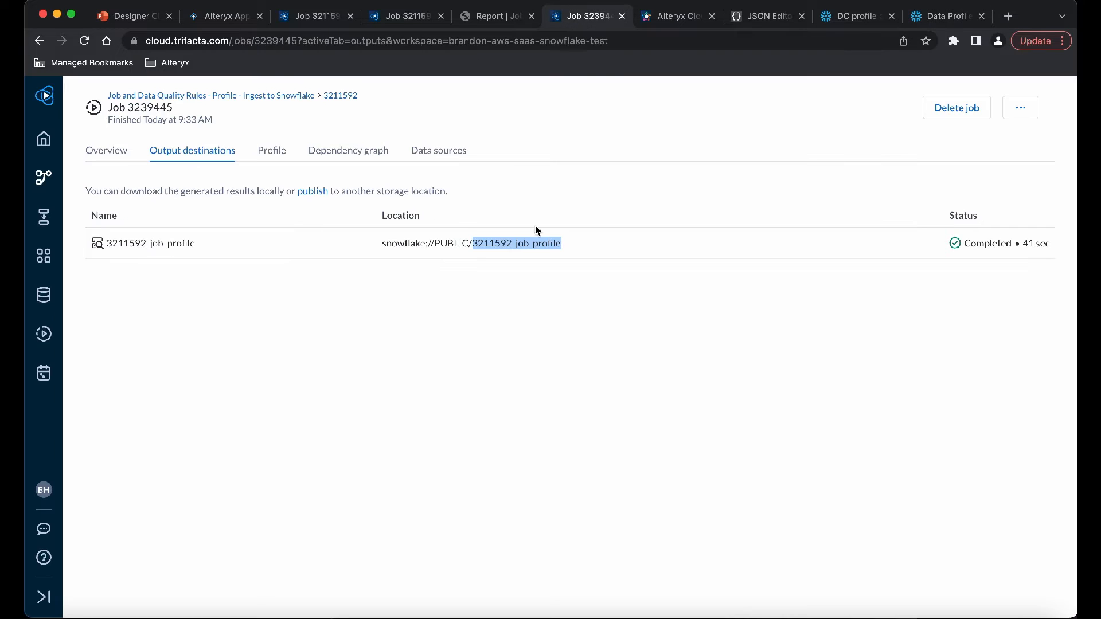
pyautogui.click(940, 16)
pyautogui.doubleClick(206, 262)
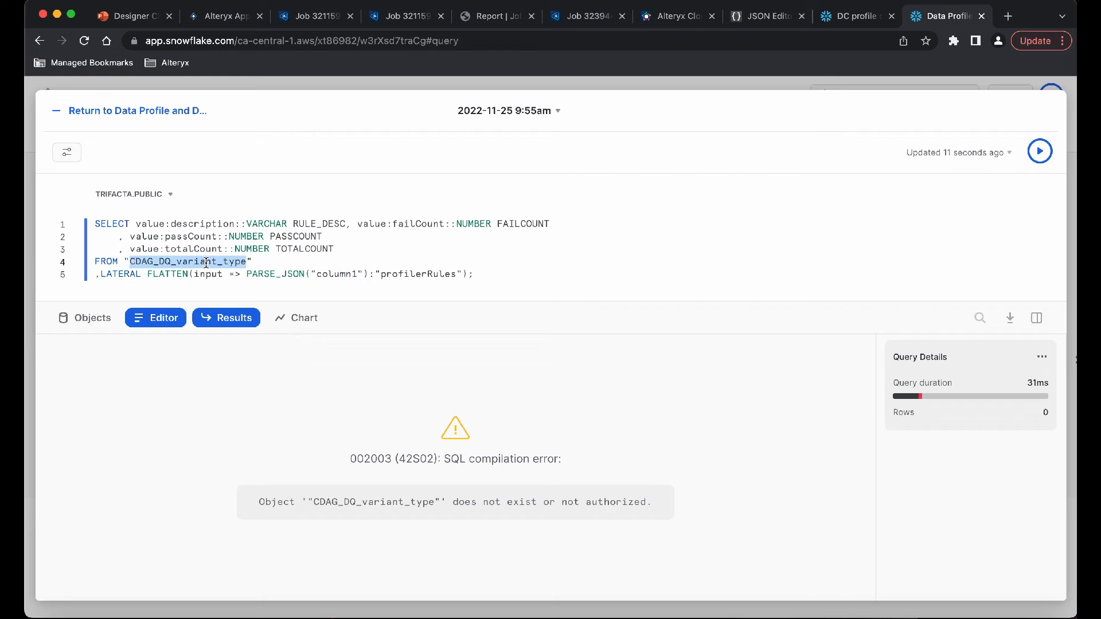
pyautogui.write('3211592_job_profile')
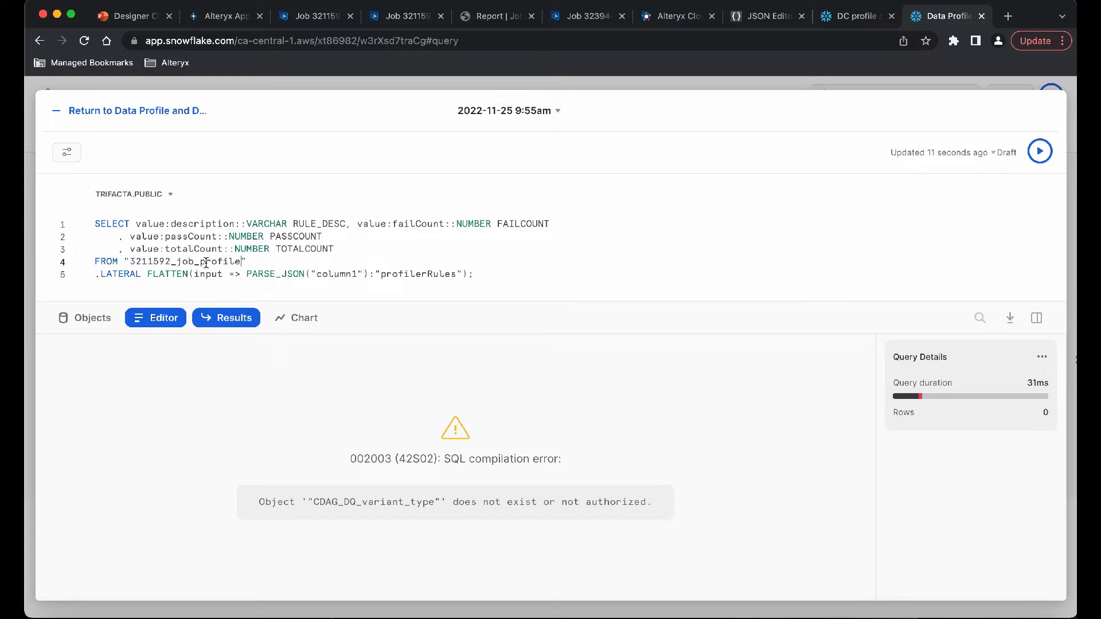
pyautogui.click(1040, 153)
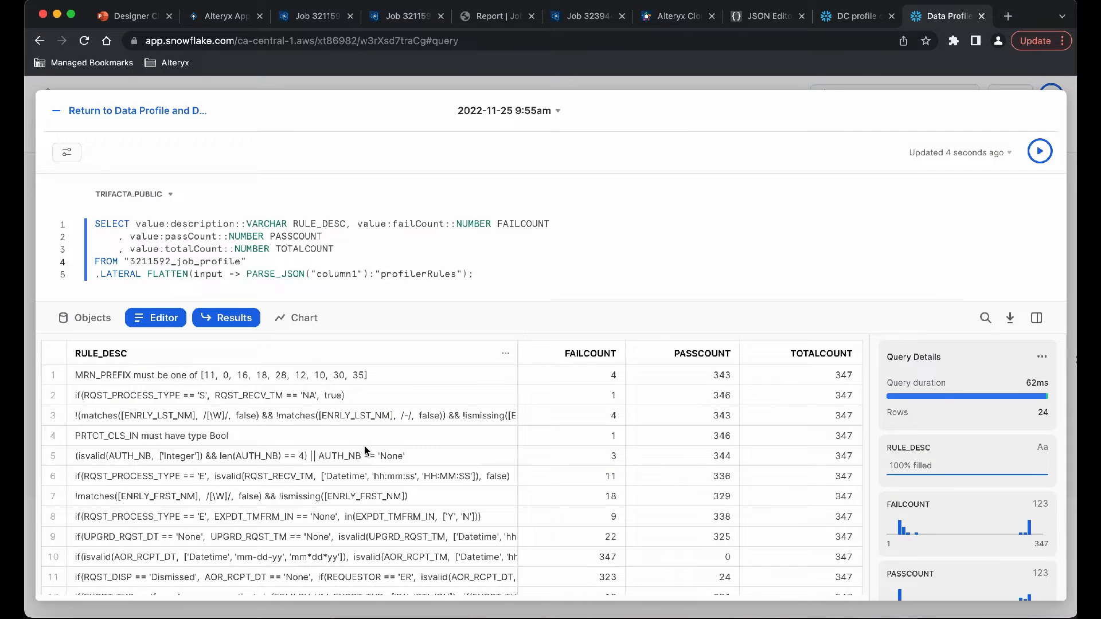
pyautogui.scroll(-3, 366, 451)
pyautogui.scroll(3, 365, 451)
# - Display the query results as a bar chart with horizontal orientation
pyautogui.click(308, 326)
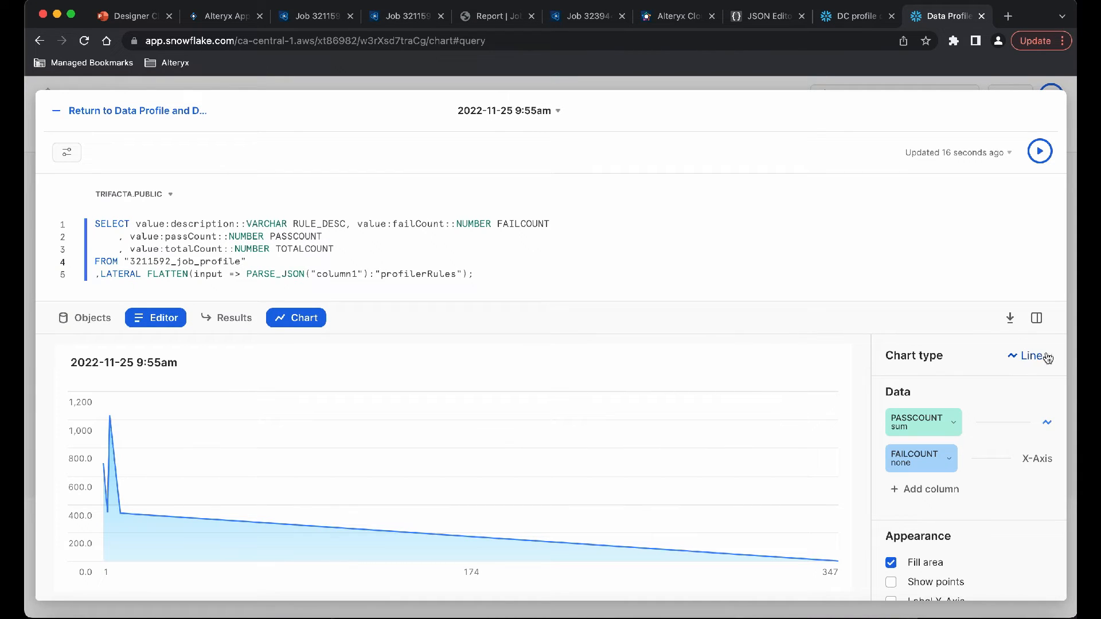
pyautogui.click(1047, 358)
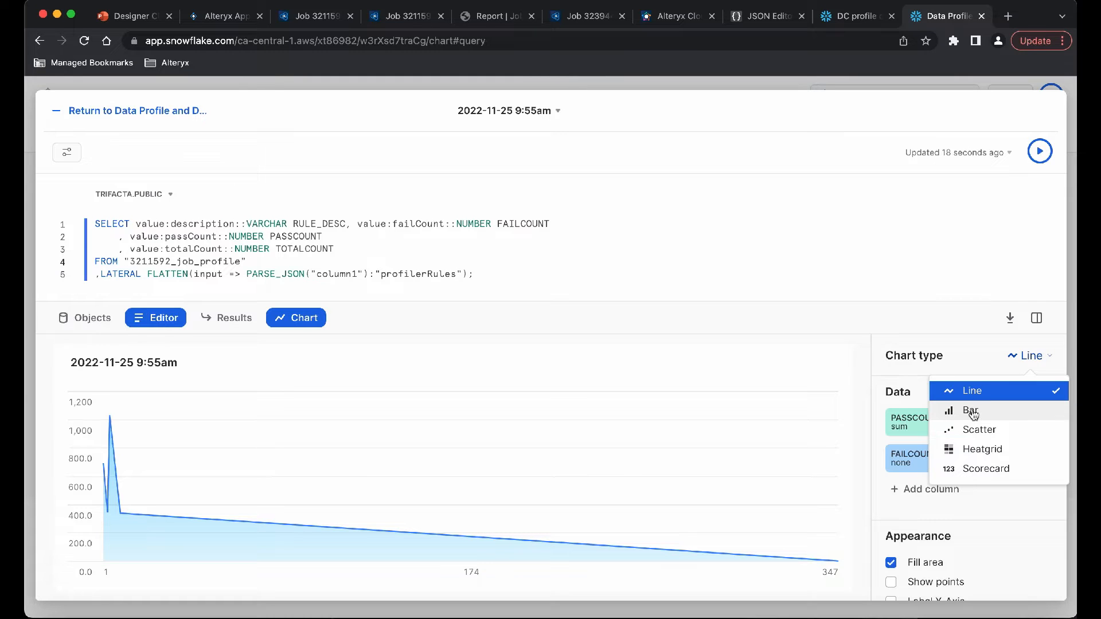
pyautogui.click(971, 412)
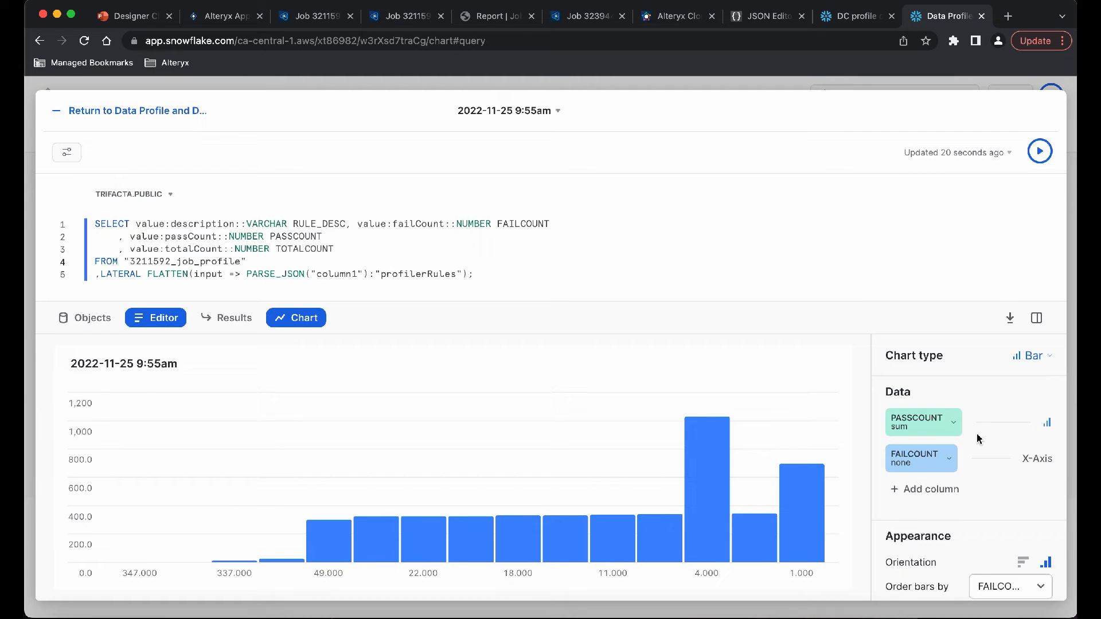
pyautogui.scroll(-2, 977, 440)
pyautogui.scroll(-2, 979, 438)
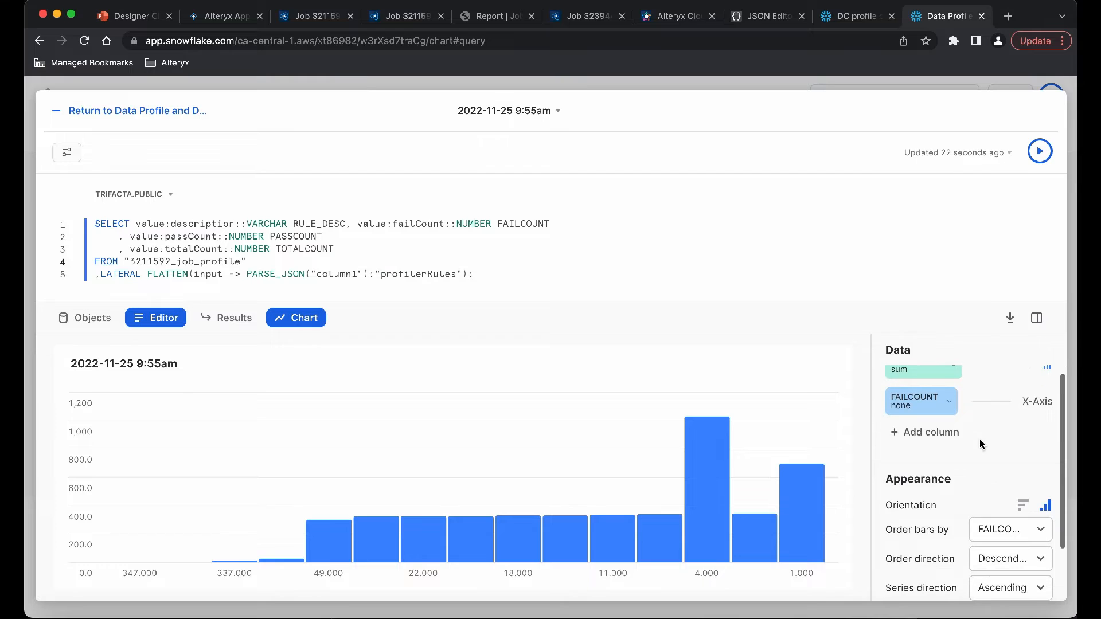
pyautogui.click(1021, 505)
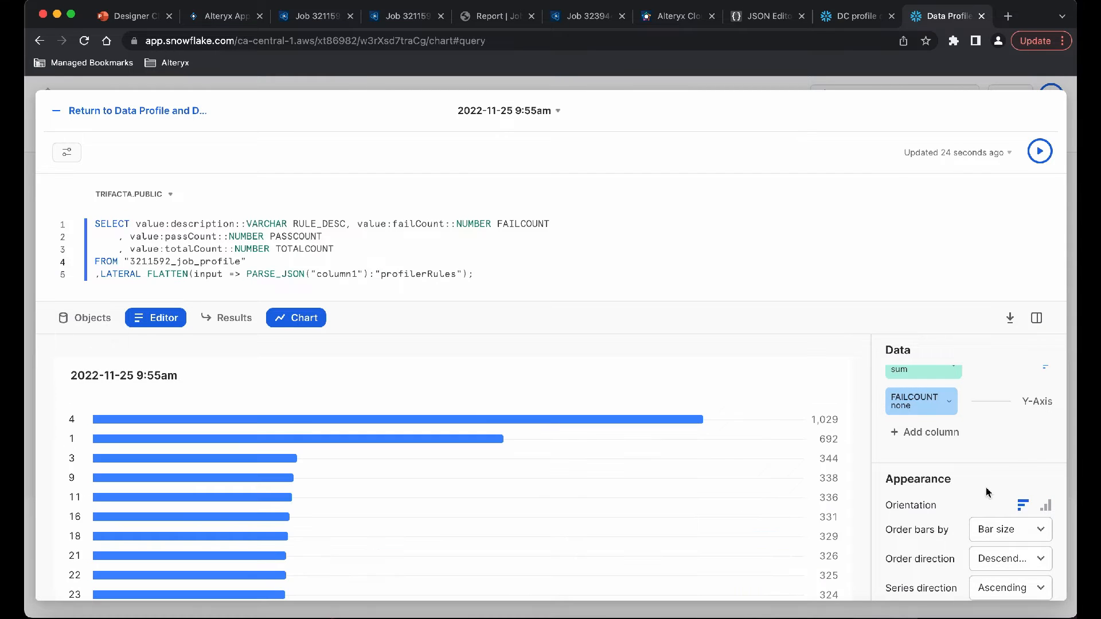
# - Use RULE_DESC as the chart's Y-axis and add FAILCOUNT and TOTALCOUNT as bars alongside PASSCOUNT
pyautogui.scroll(4, 989, 448)
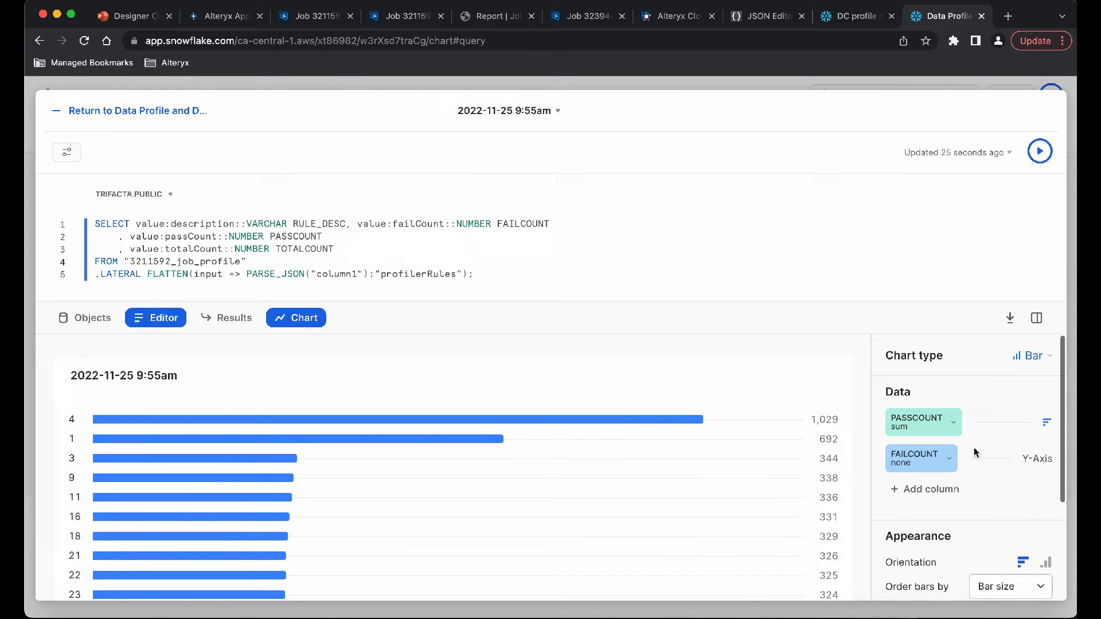
pyautogui.click(951, 467)
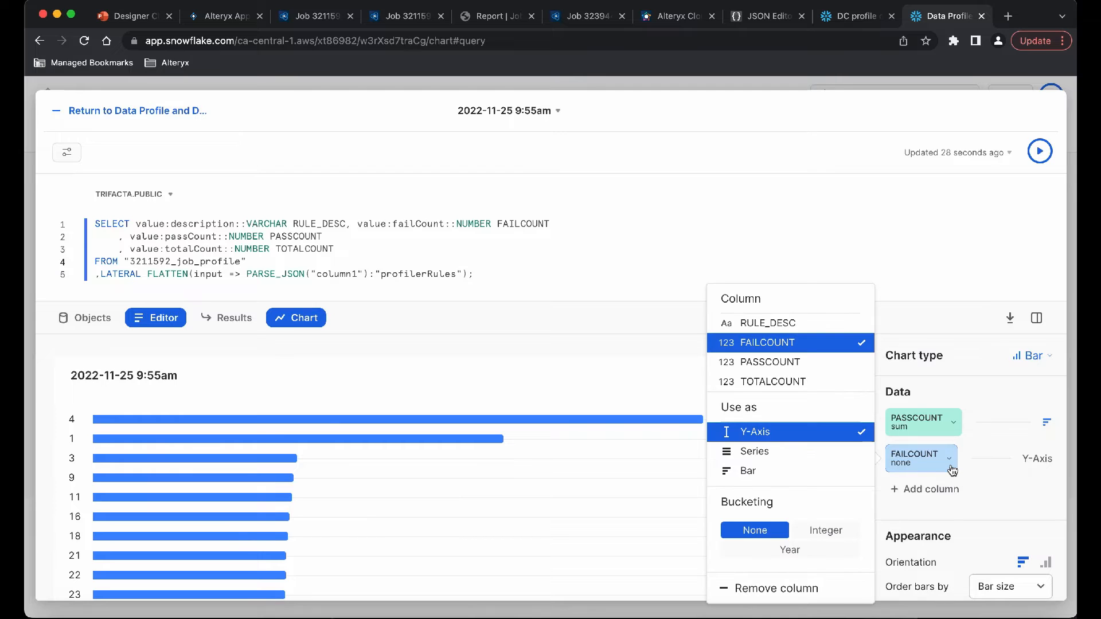
pyautogui.click(786, 325)
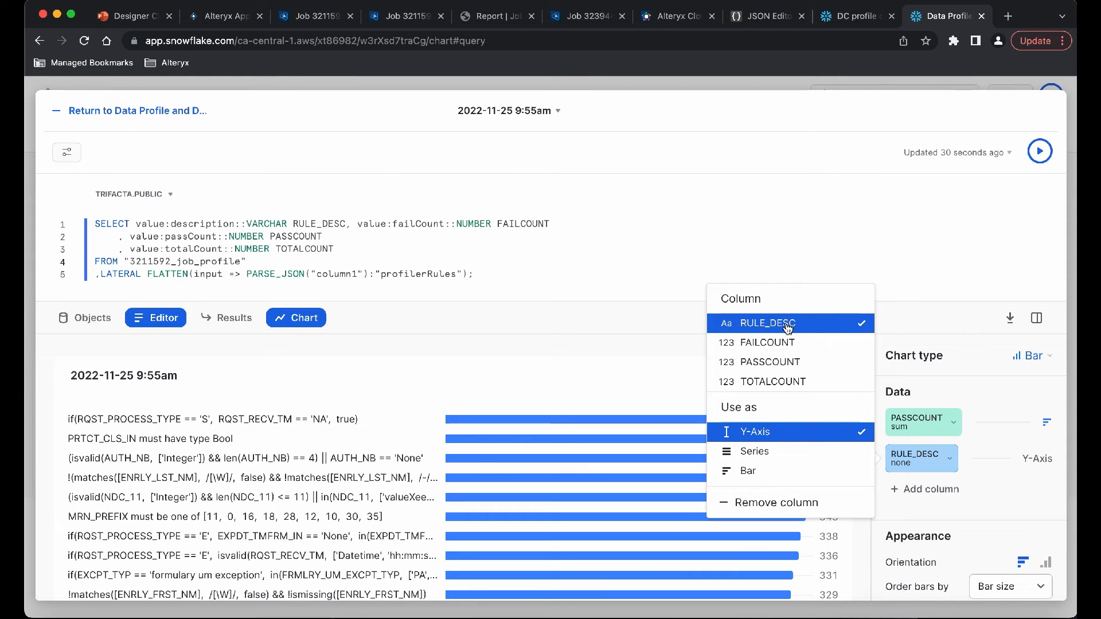
pyautogui.click(934, 493)
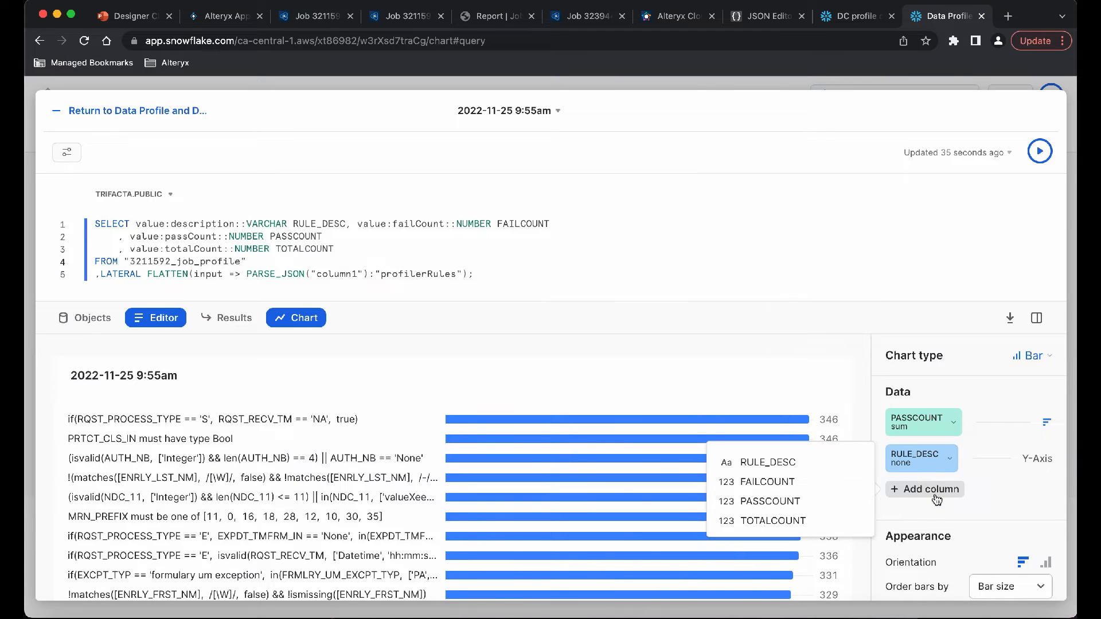
pyautogui.click(788, 480)
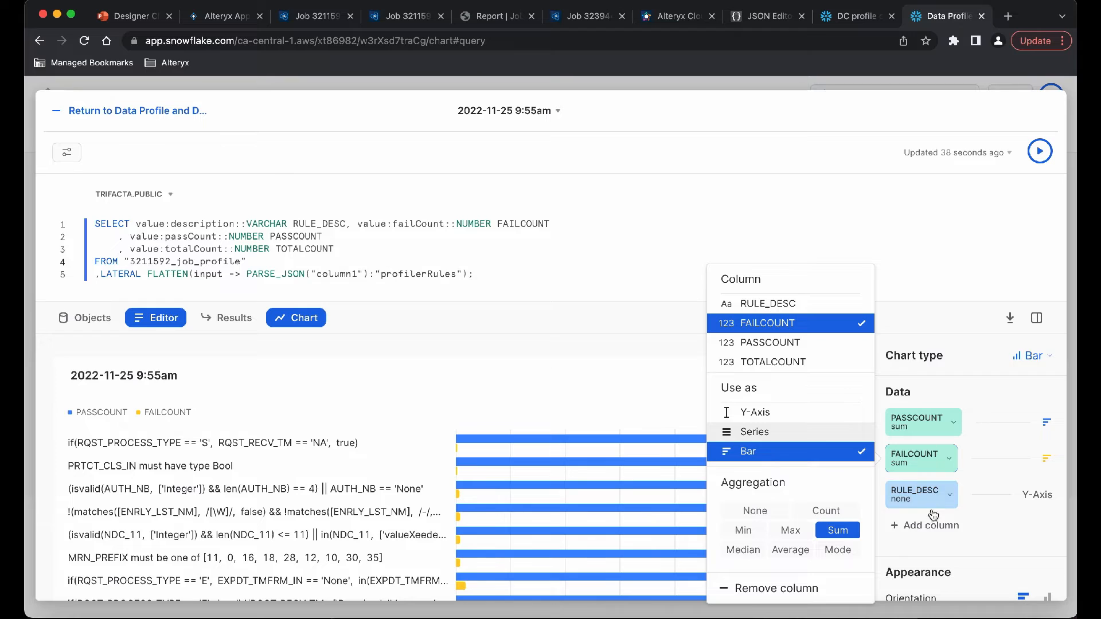
pyautogui.click(930, 526)
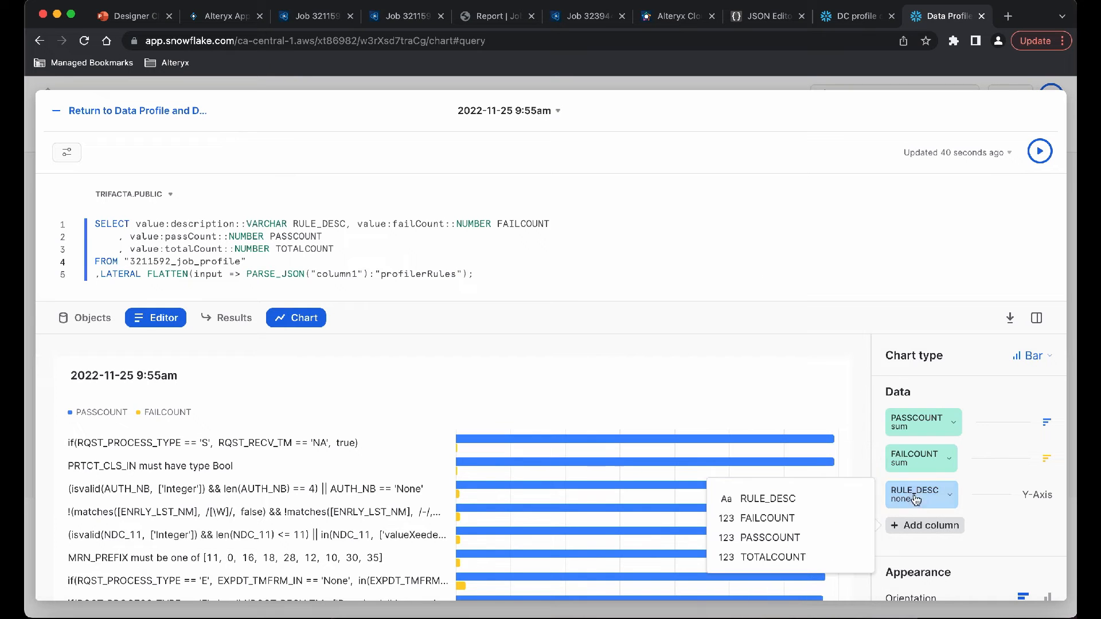
pyautogui.click(797, 558)
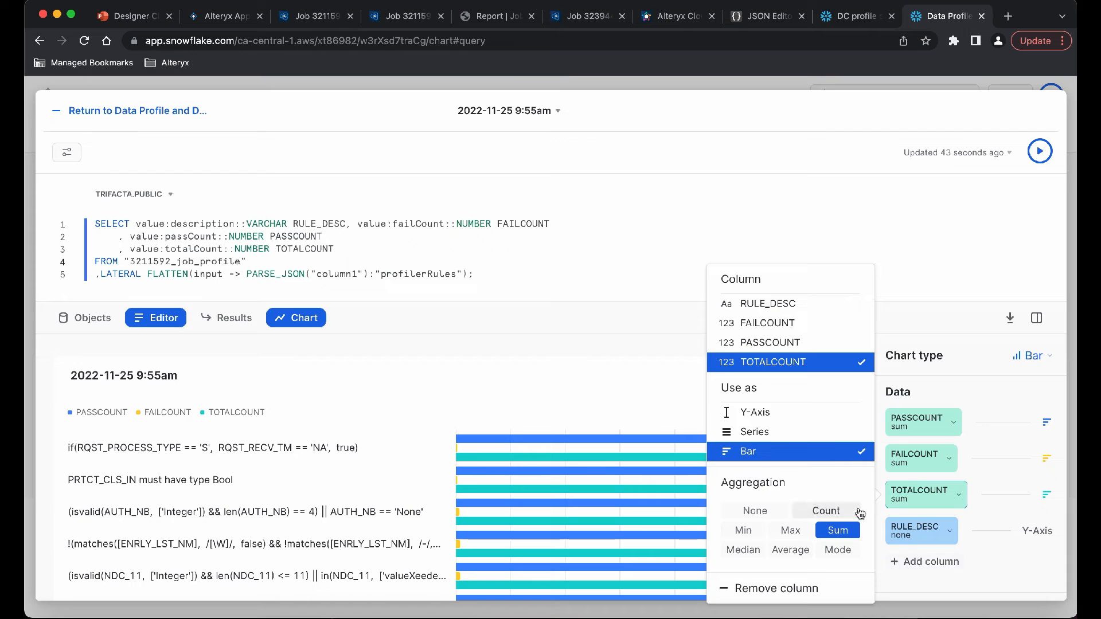
pyautogui.click(929, 291)
# - Check the order direction options and set the chart's series direction to Descending
pyautogui.scroll(-5, 967, 441)
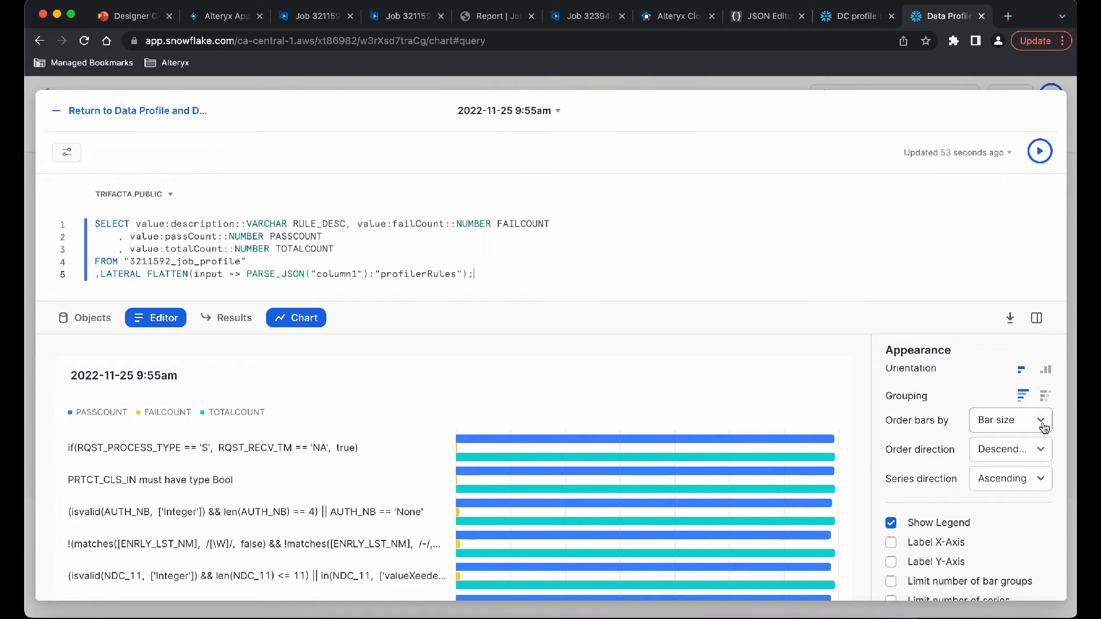
pyautogui.click(1039, 453)
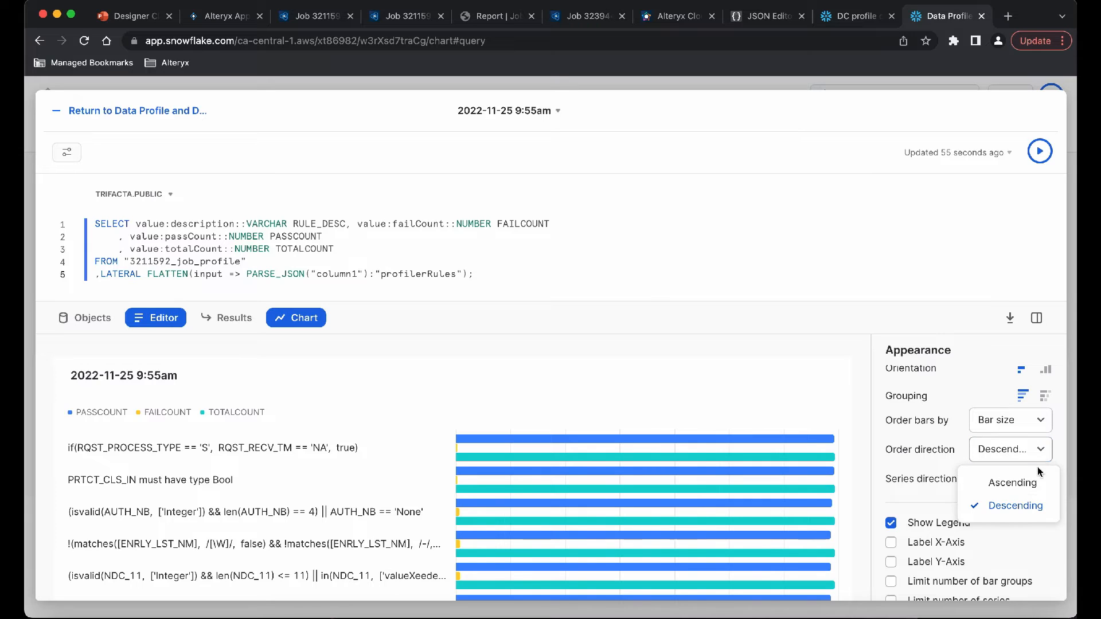
pyautogui.click(1024, 544)
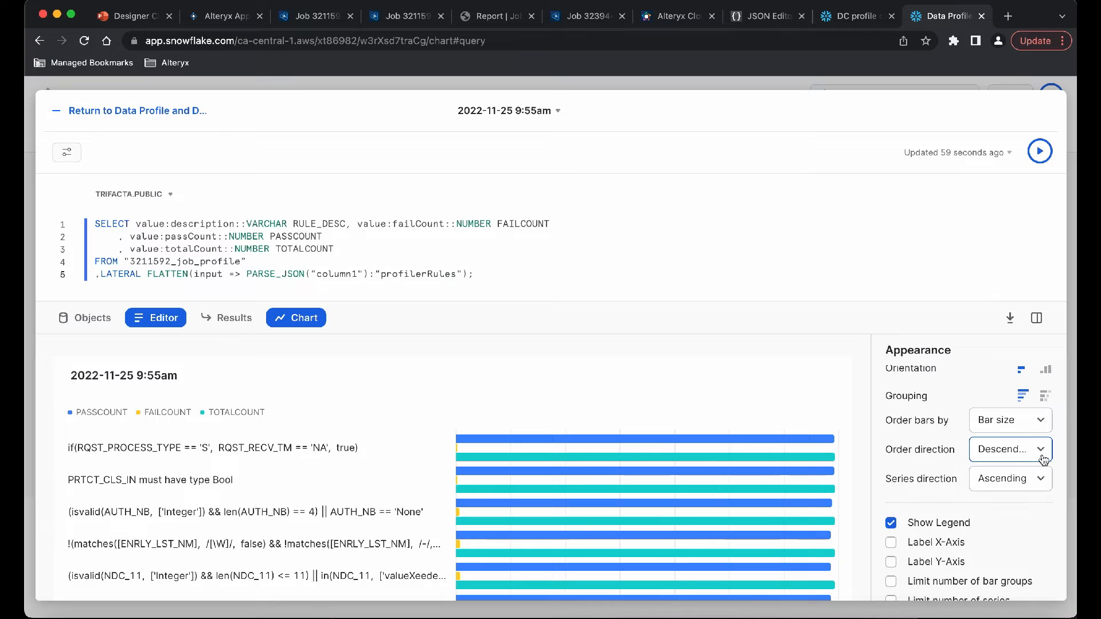
pyautogui.click(1040, 488)
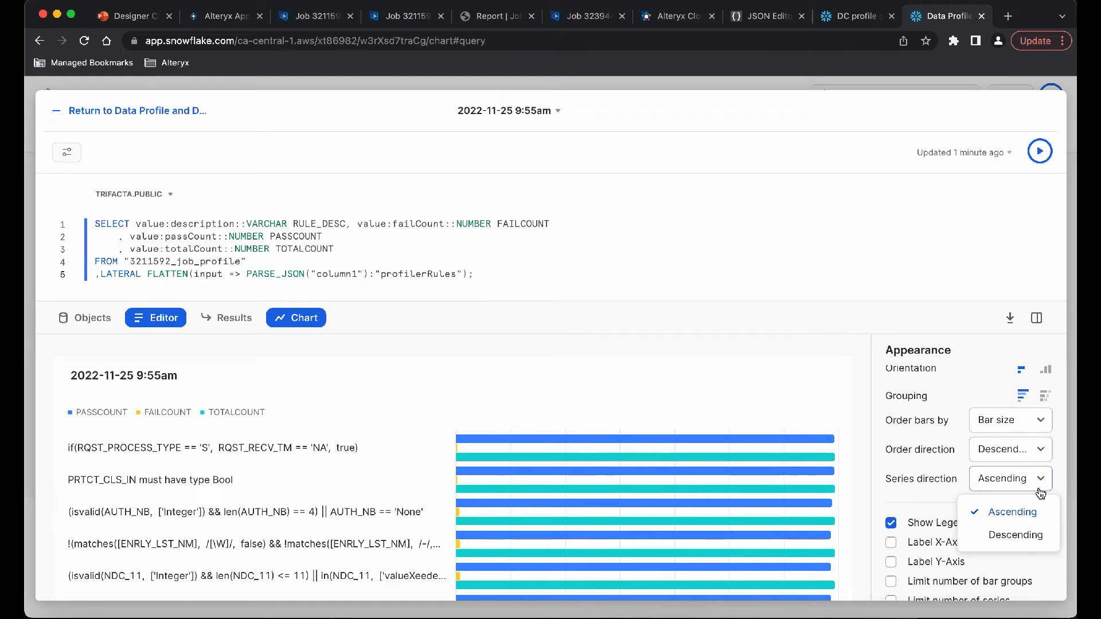
pyautogui.click(1030, 535)
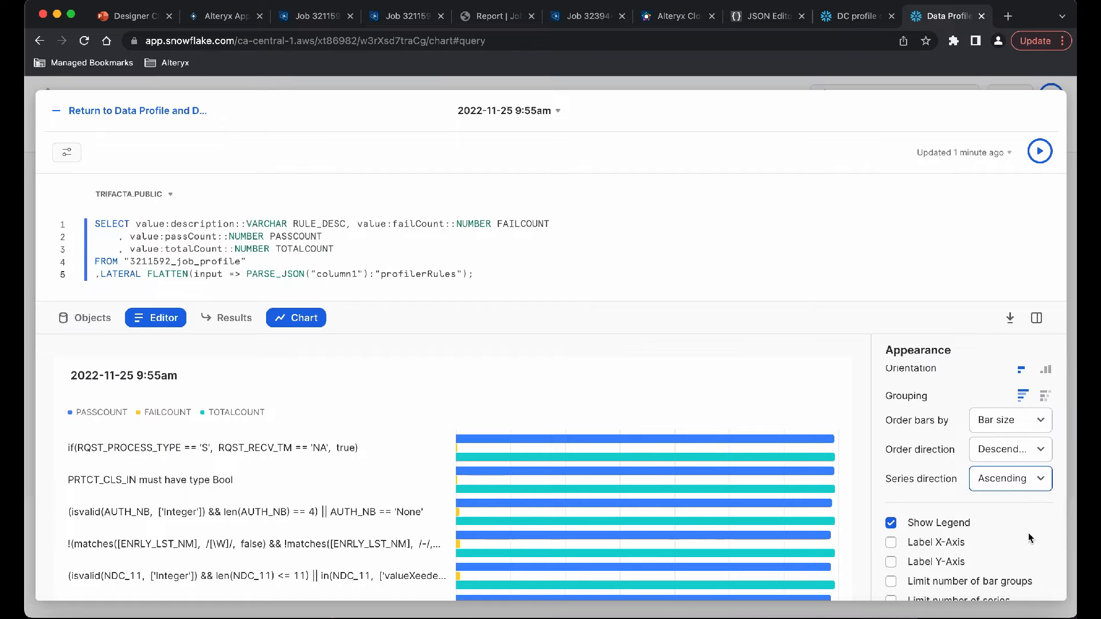
# - Examine the pass, fail and total count bars for all data quality rules in the chart
pyautogui.moveTo(753, 508)
pyautogui.scroll(-1, 752, 508)
pyautogui.scroll(-10, 752, 508)
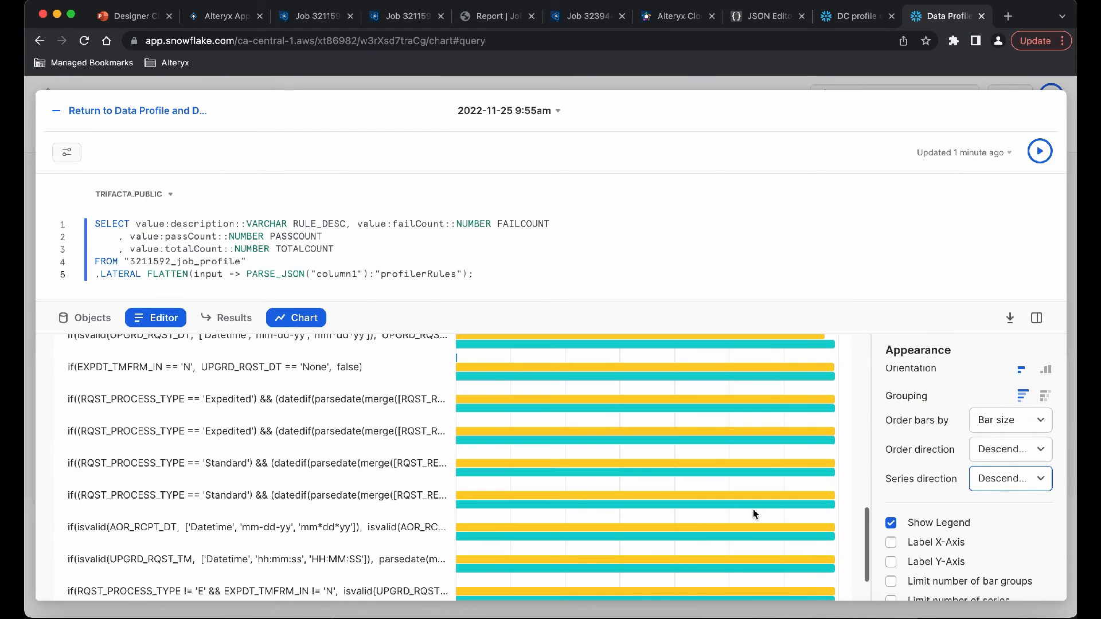
pyautogui.scroll(10, 752, 508)
pyautogui.scroll(8, 753, 508)
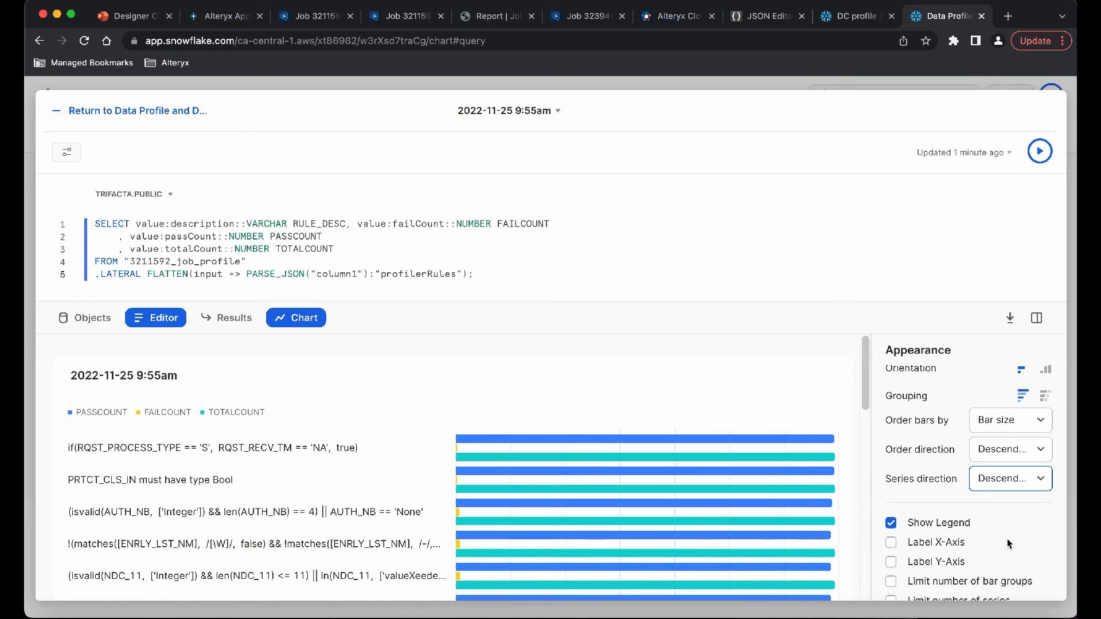
pyautogui.moveTo(476, 487)
pyautogui.scroll(-15, 602, 519)
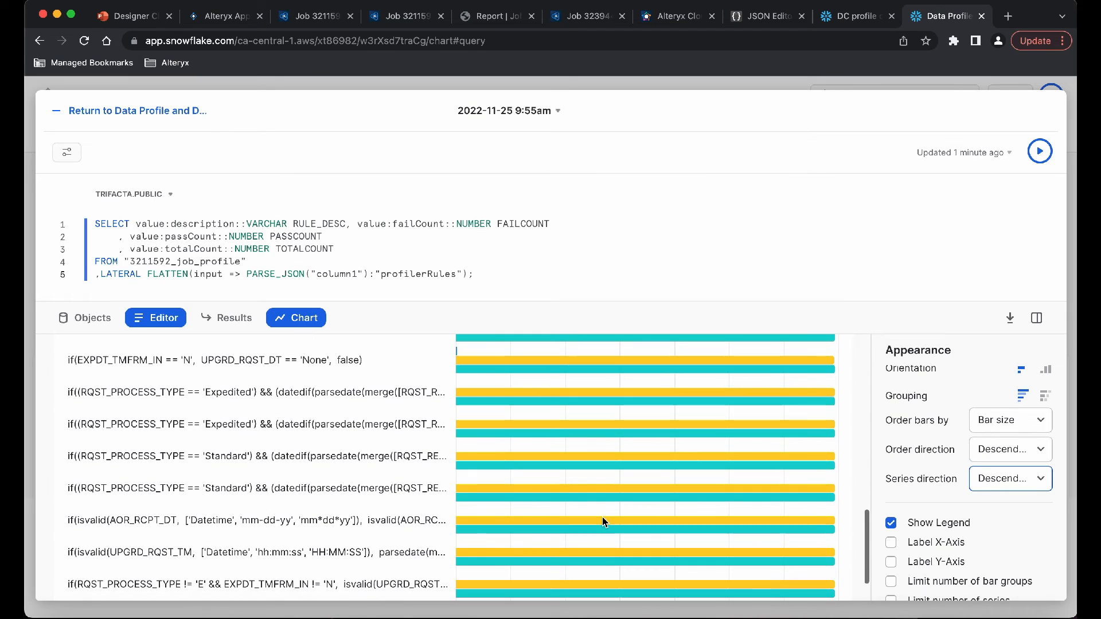
pyautogui.scroll(15, 602, 517)
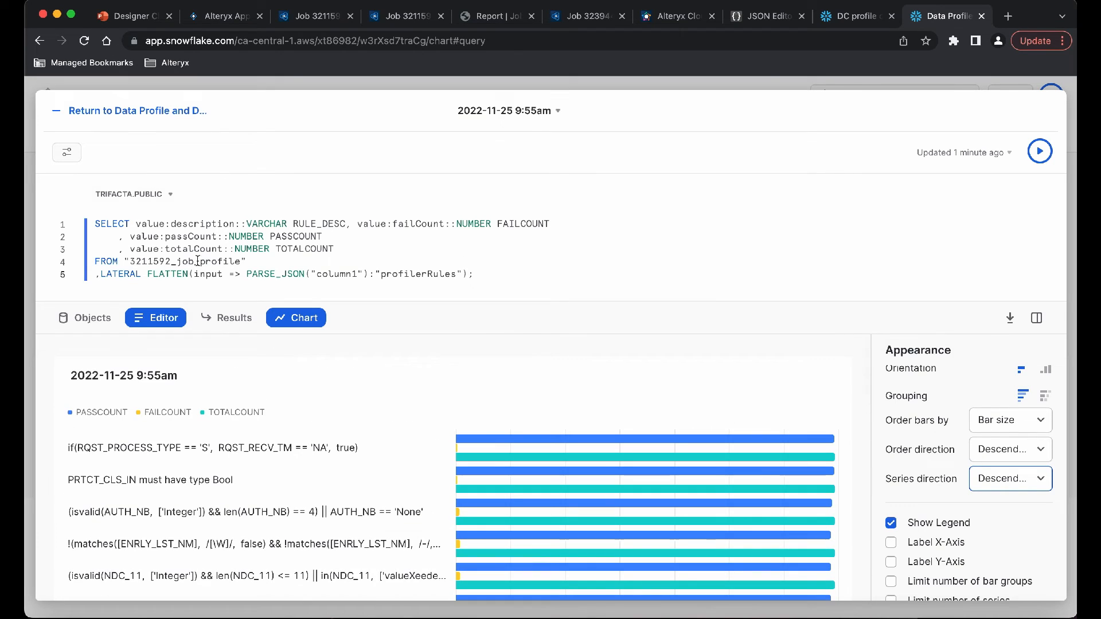
# - Return to the Data Profile and DQ Metrics dashboard and add a second tile
pyautogui.click(125, 115)
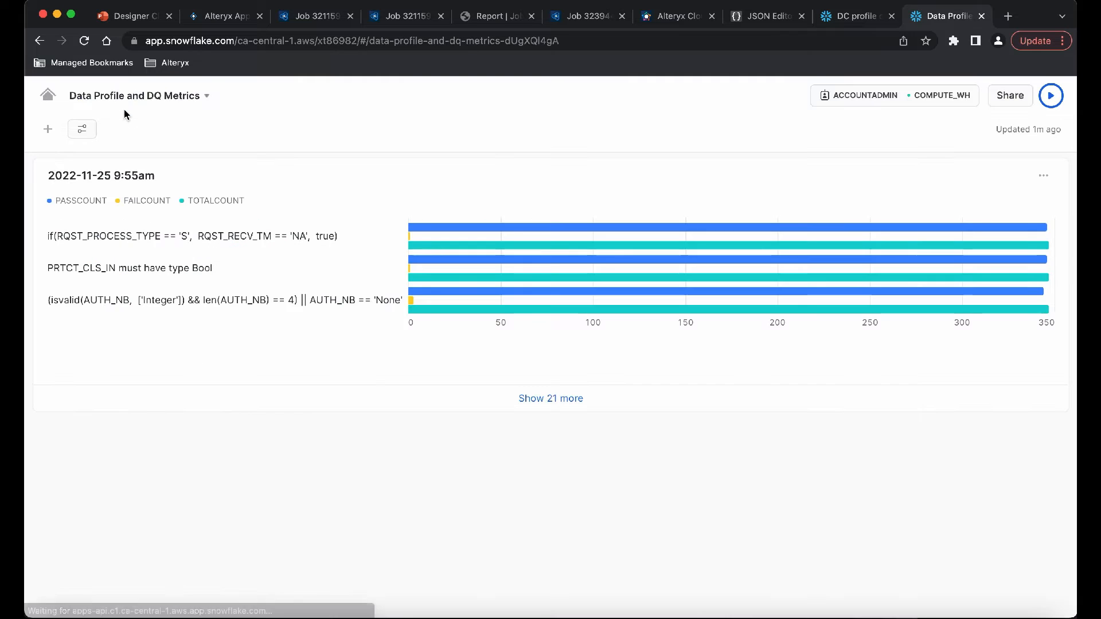
pyautogui.click(48, 128)
pyautogui.click(138, 570)
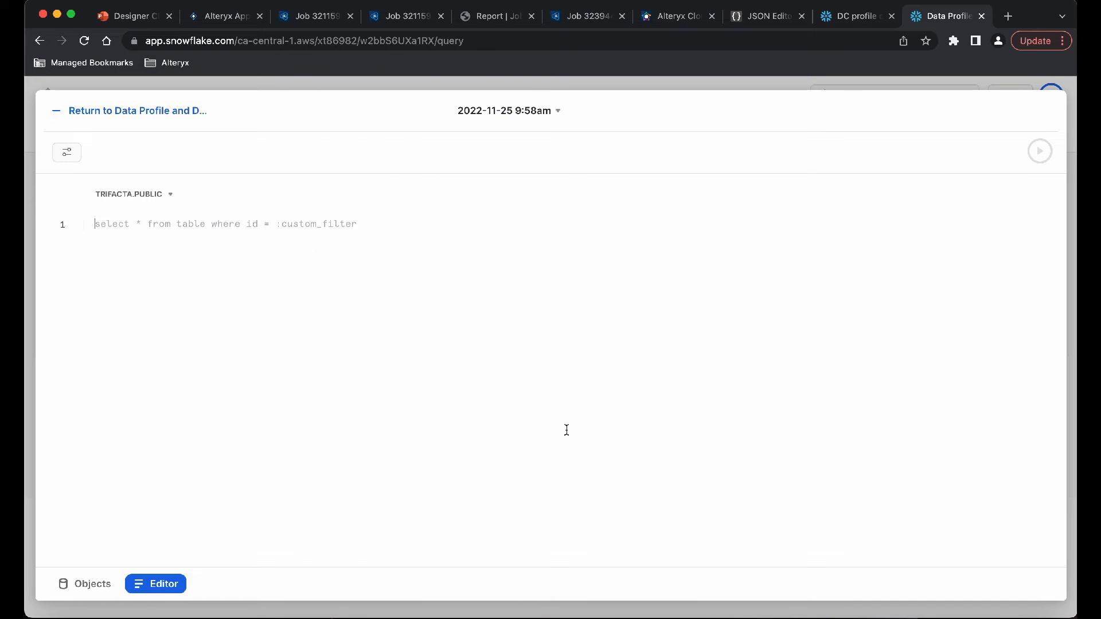
# - Copy the Parse Column Profile Metrics query from the DC profile output parsing worksheet into the new tile's query editor
pyautogui.click(854, 16)
pyautogui.scroll(-3, 230, 275)
pyautogui.moveTo(84, 253); pyautogui.dragTo(259, 363)
pyautogui.press('super+c')
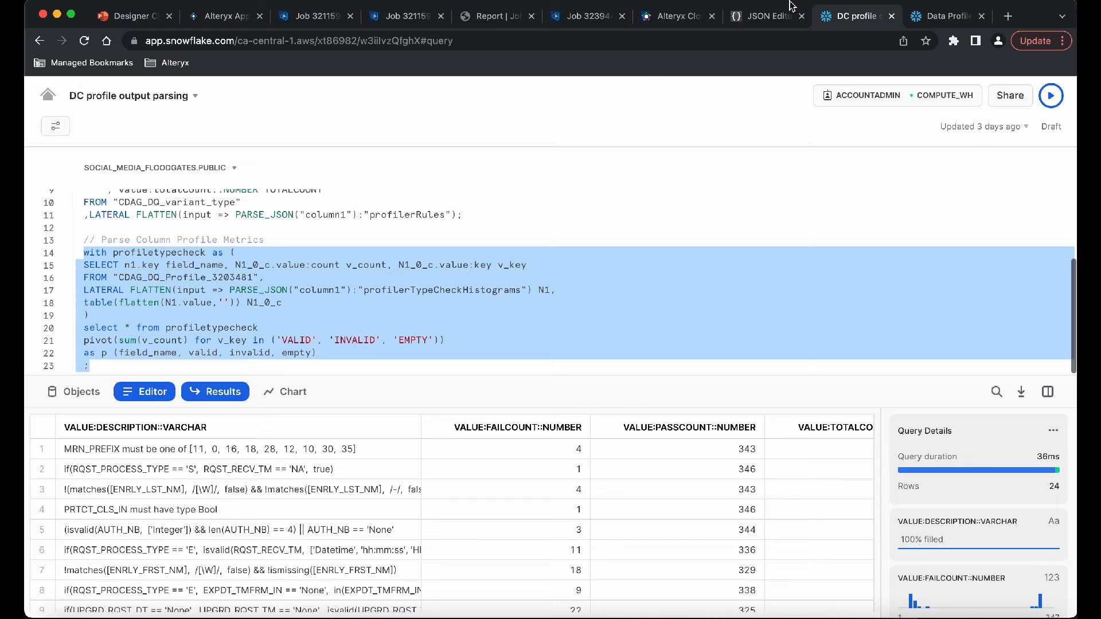
pyautogui.click(932, 17)
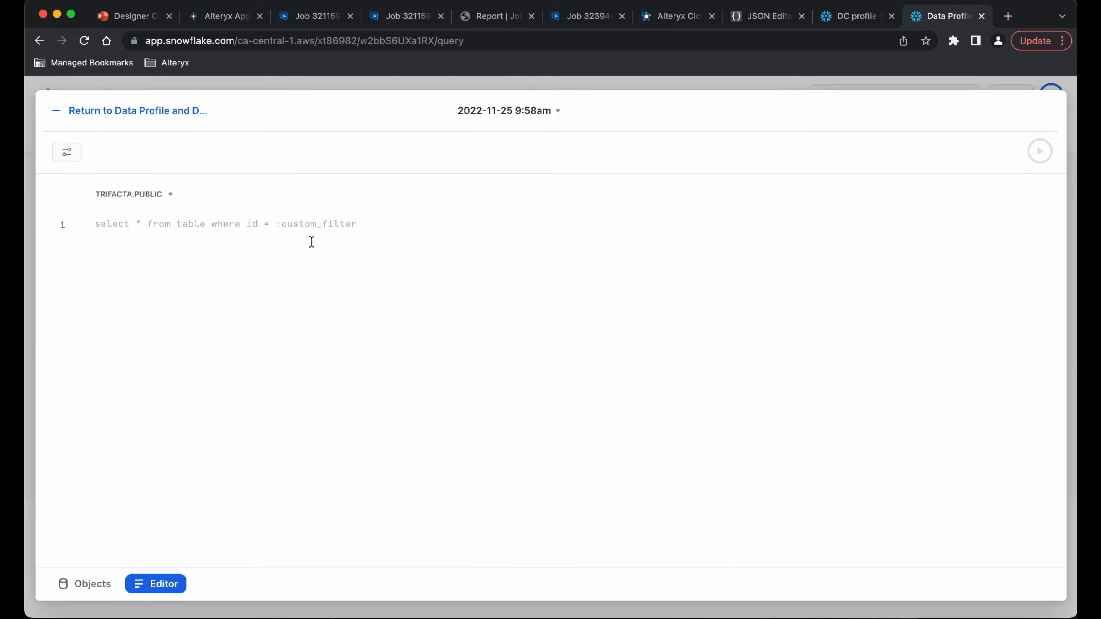
pyautogui.press('super+v')
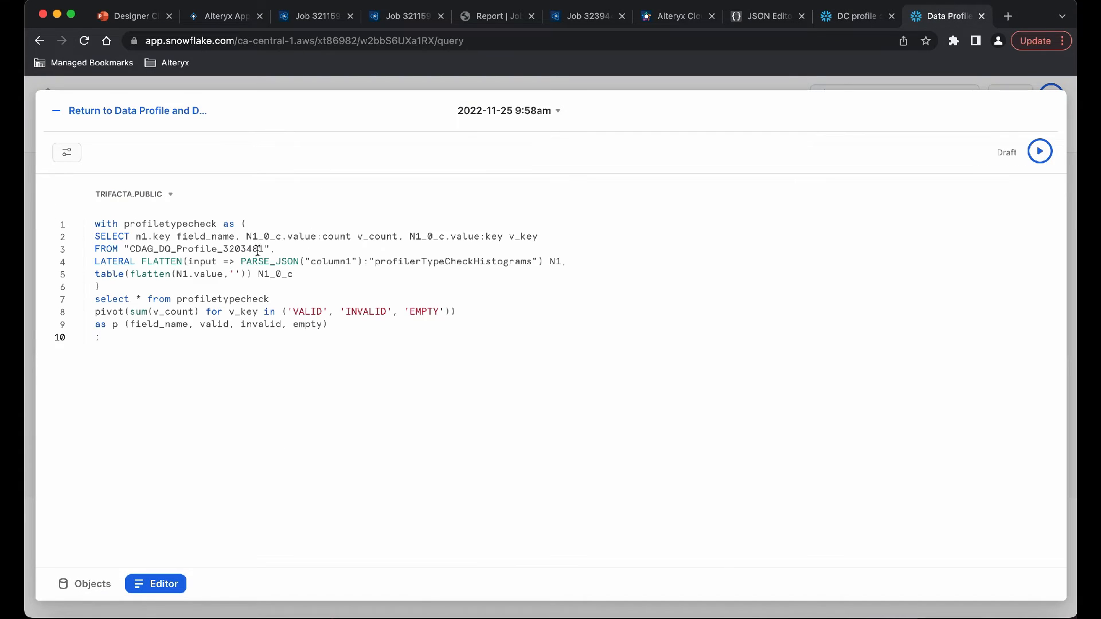
# - Check the published table's name in the Trifacta job's output destinations and set the query's FROM table to "3211592_job_profile"
pyautogui.click(583, 18)
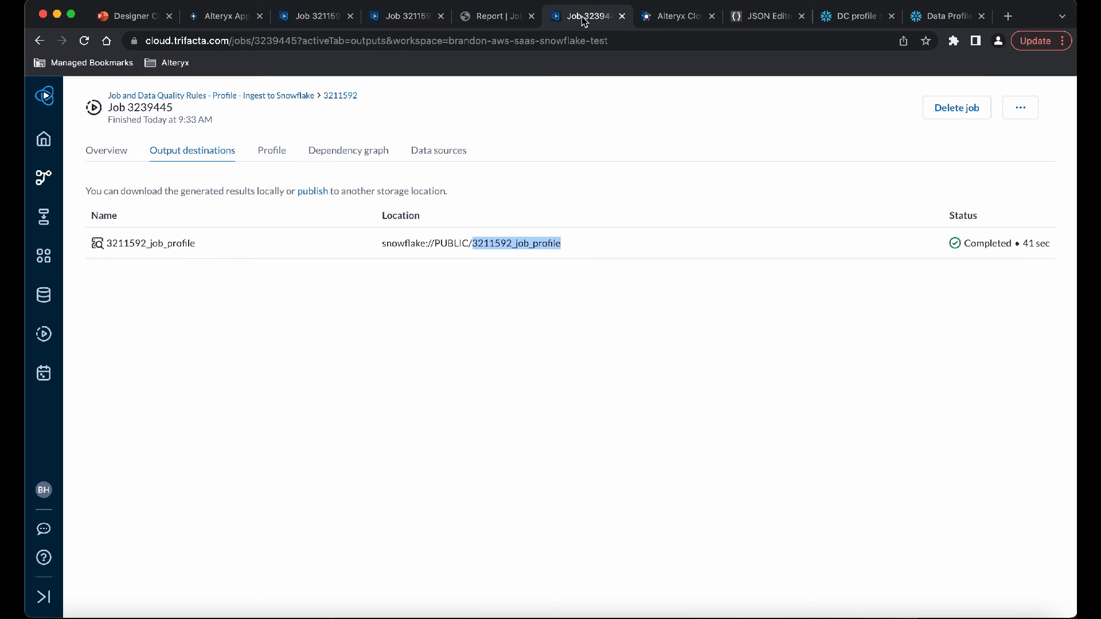
pyautogui.click(925, 15)
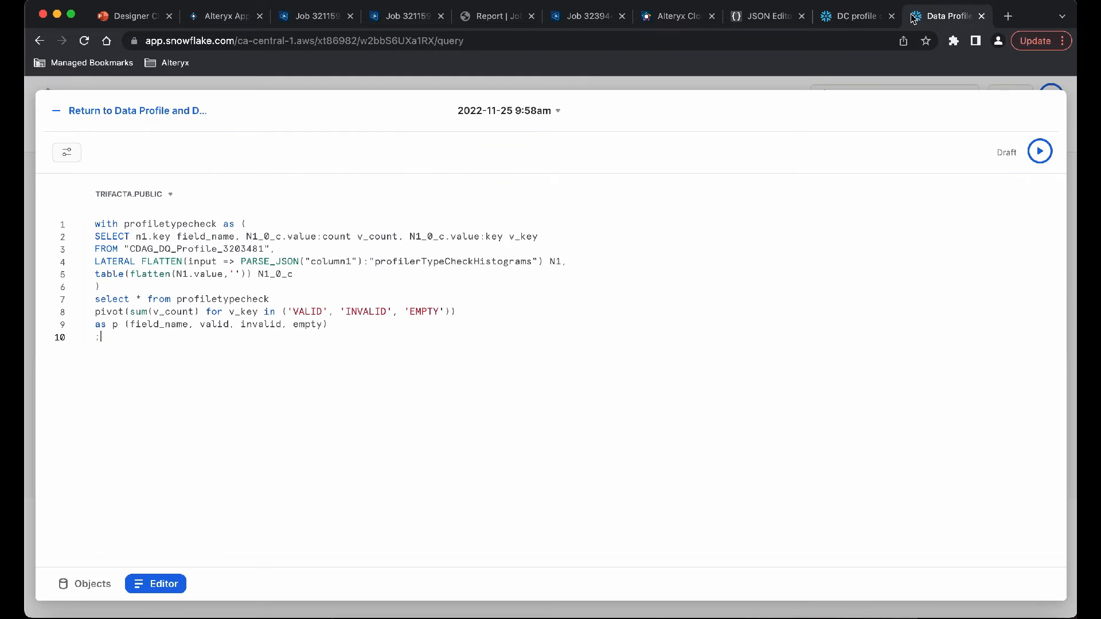
pyautogui.doubleClick(197, 251)
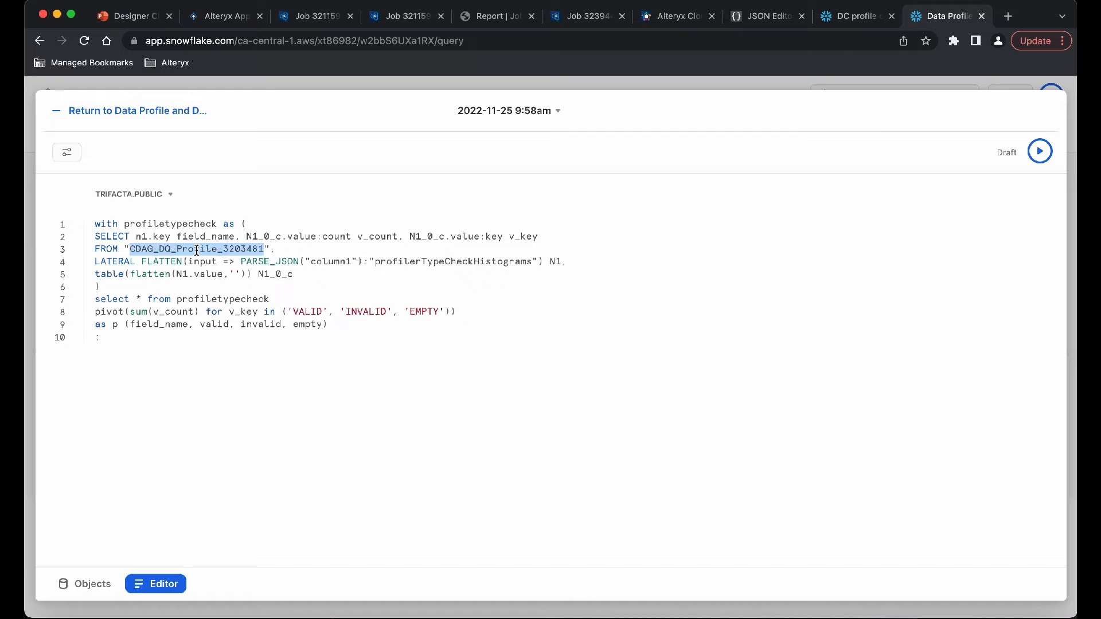
pyautogui.write('3211592_job_profile')
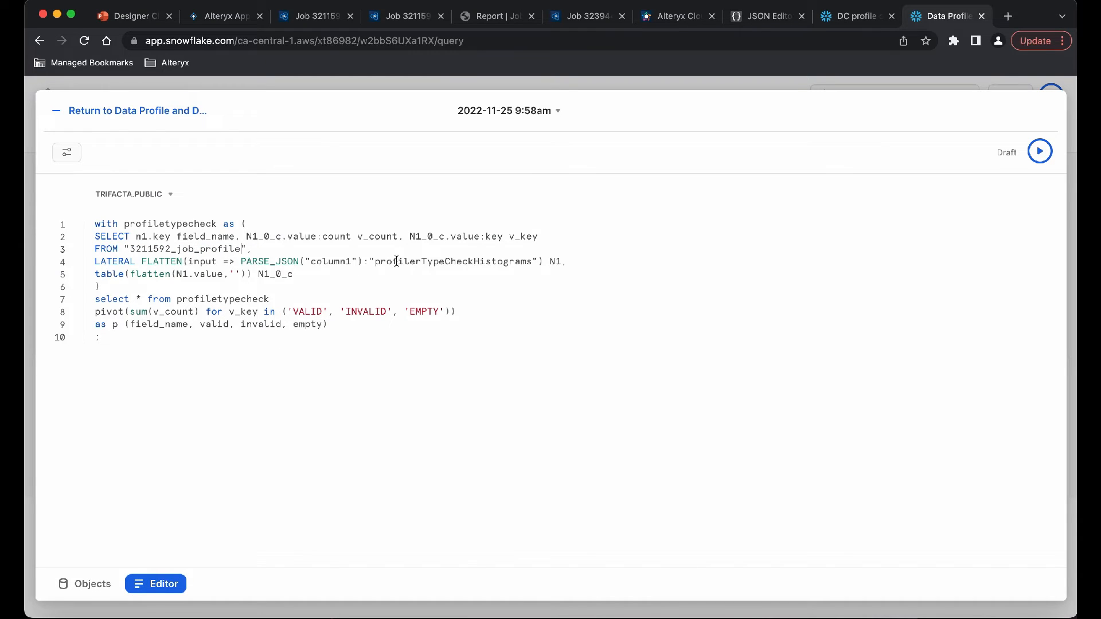
# - Review the profilerTypeCheckHistograms parsing and try to run only the final select and pivot statement on profiletypecheck
pyautogui.moveTo(397, 262); pyautogui.dragTo(530, 262)
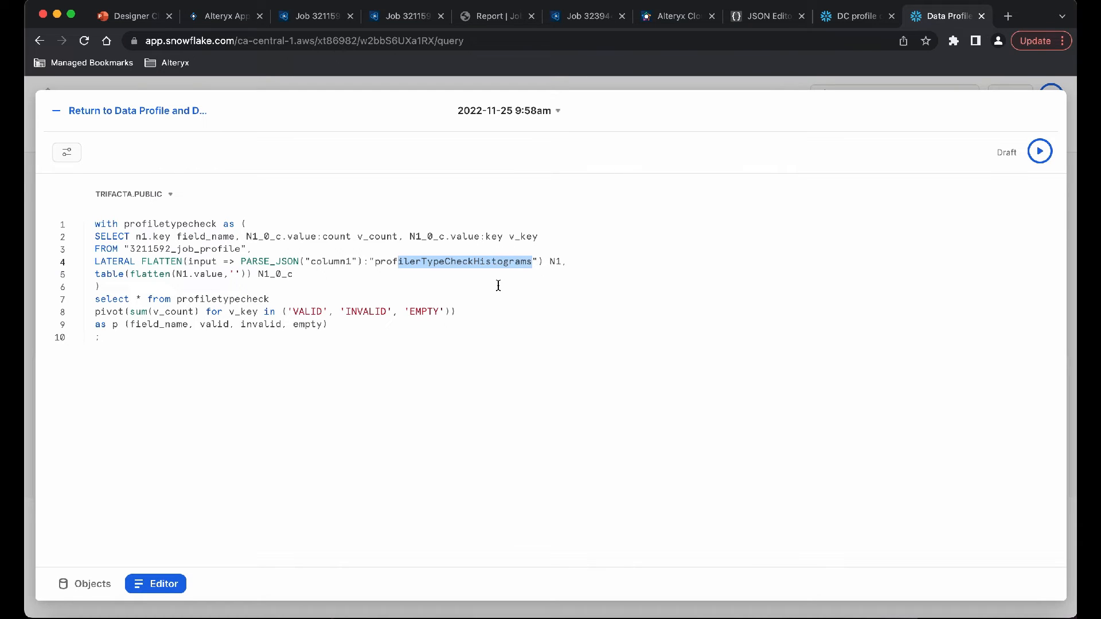
pyautogui.moveTo(242, 261); pyautogui.dragTo(436, 266)
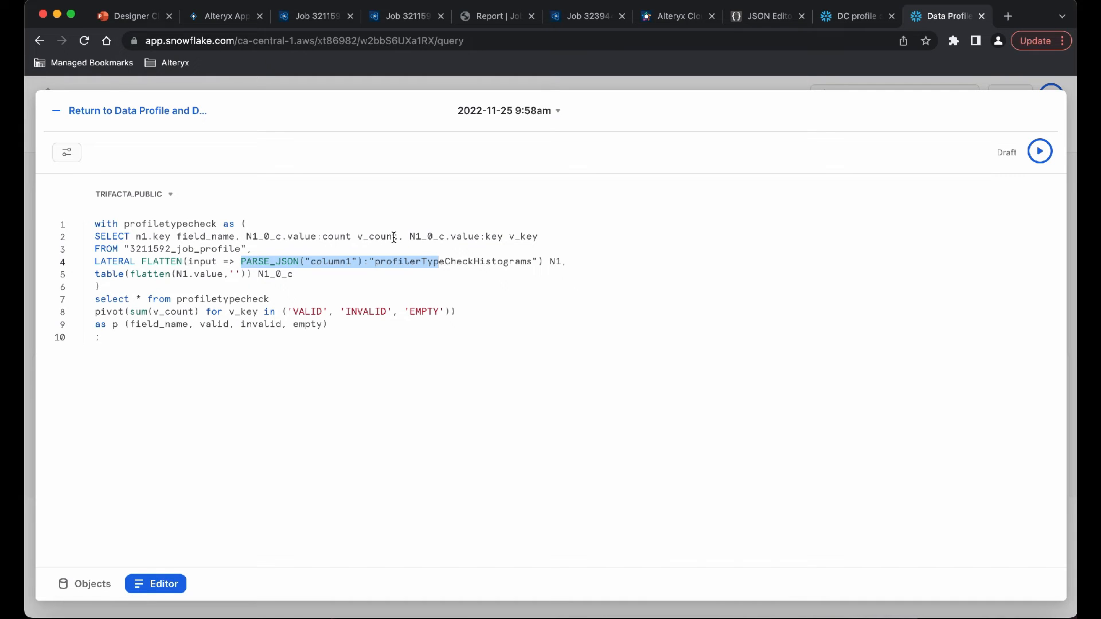
pyautogui.click(214, 287)
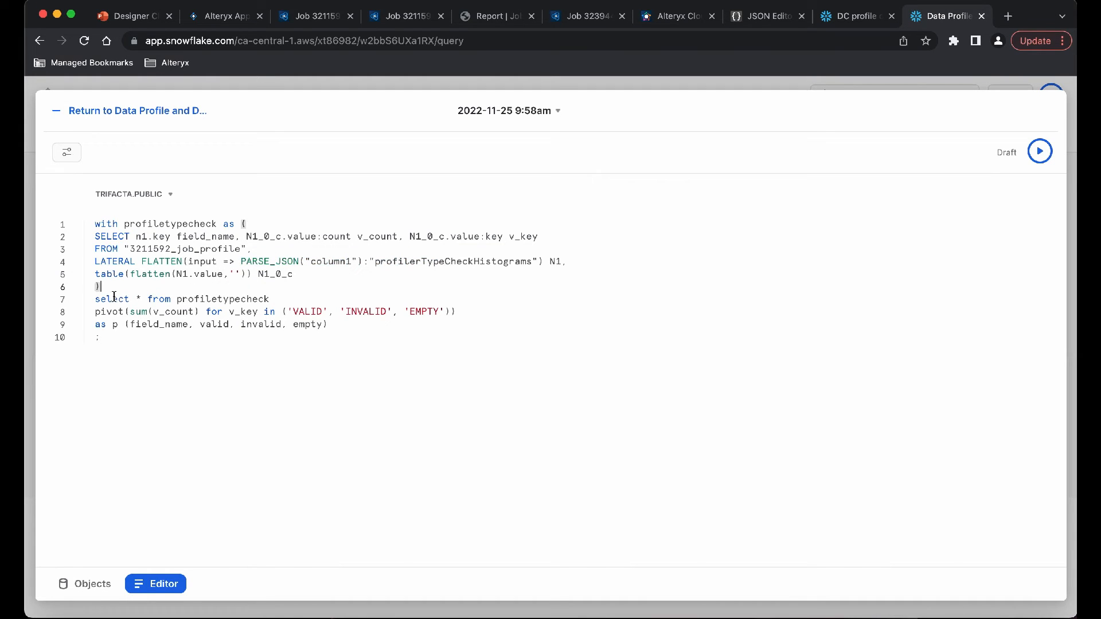
pyautogui.moveTo(94, 300); pyautogui.dragTo(333, 326)
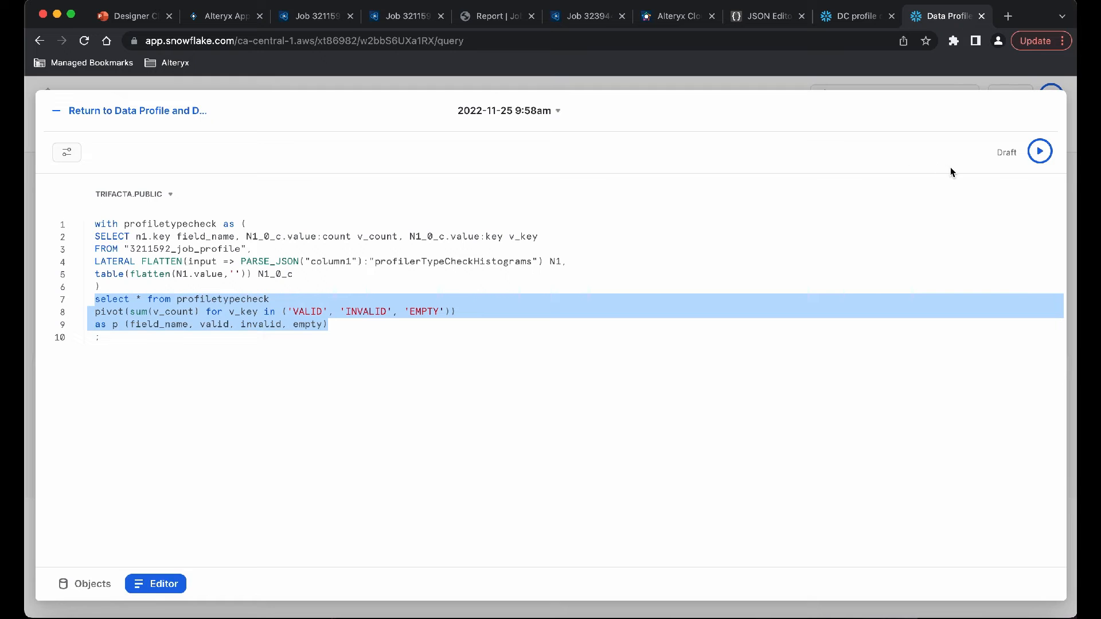
pyautogui.click(1039, 151)
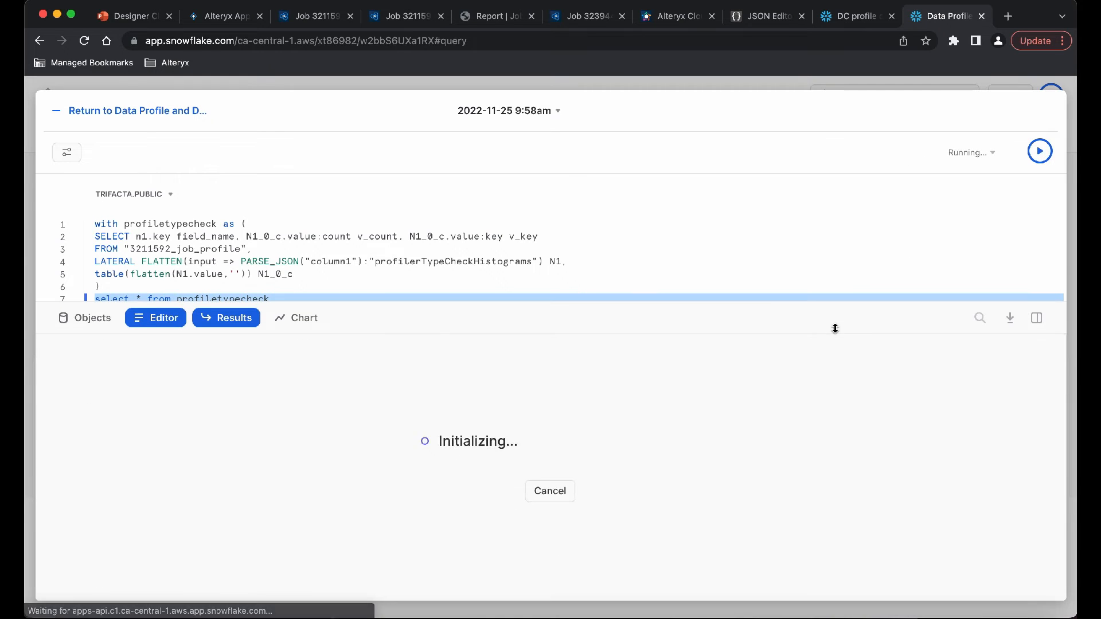
# - Run the entire column profile query, from the with clause through the closing semicolon
pyautogui.click(768, 242)
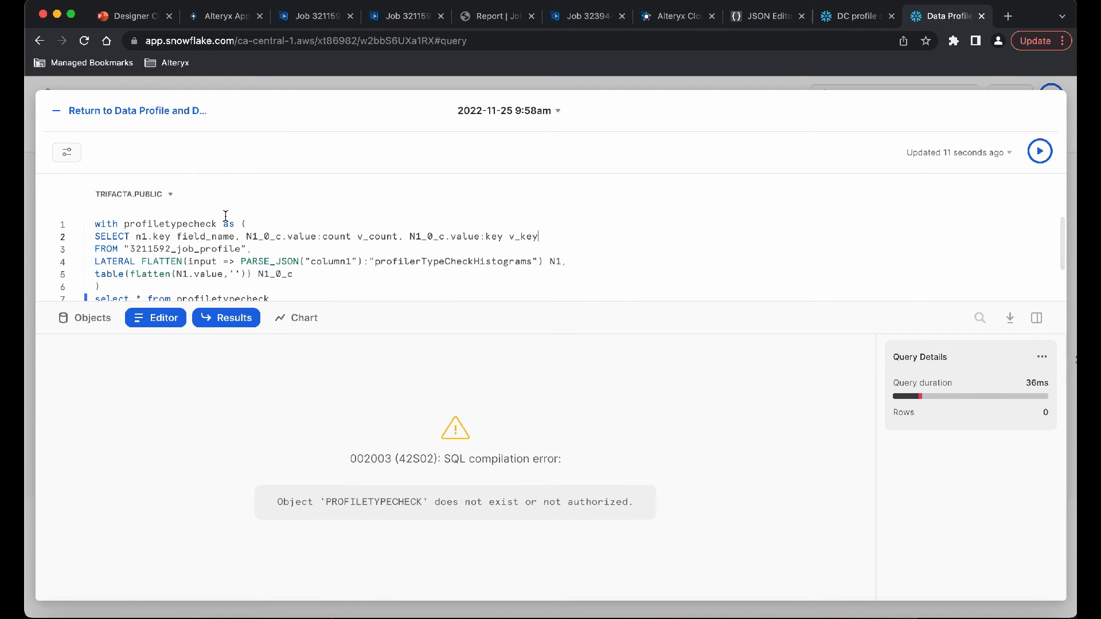
pyautogui.moveTo(95, 223); pyautogui.dragTo(374, 306)
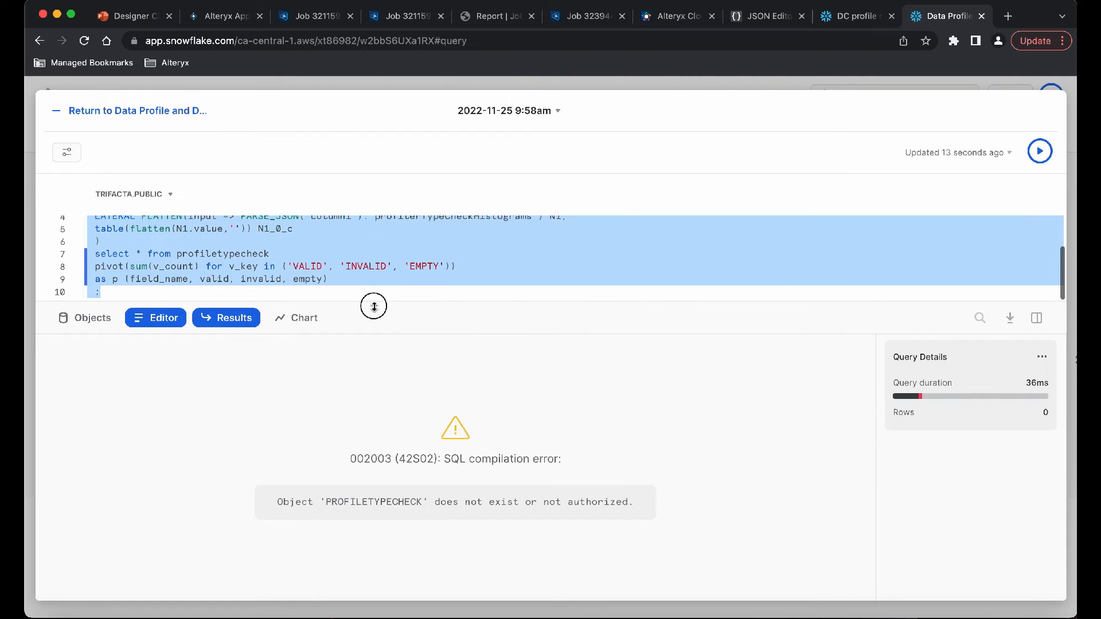
pyautogui.click(1039, 152)
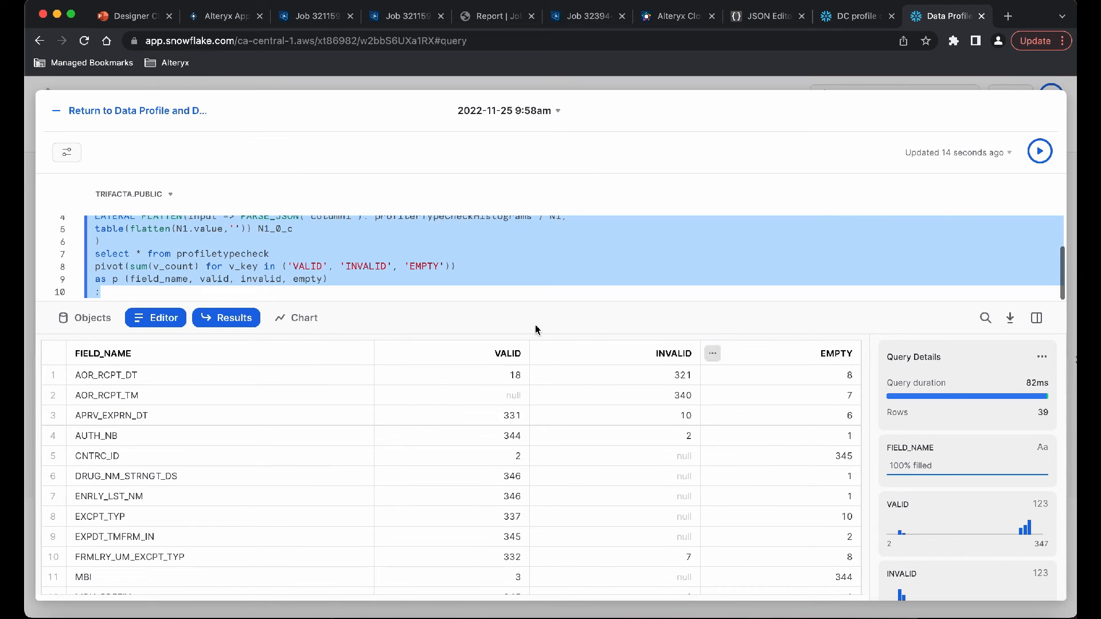
# - Chart the query results as a bar chart with horizontal orientation
pyautogui.click(302, 320)
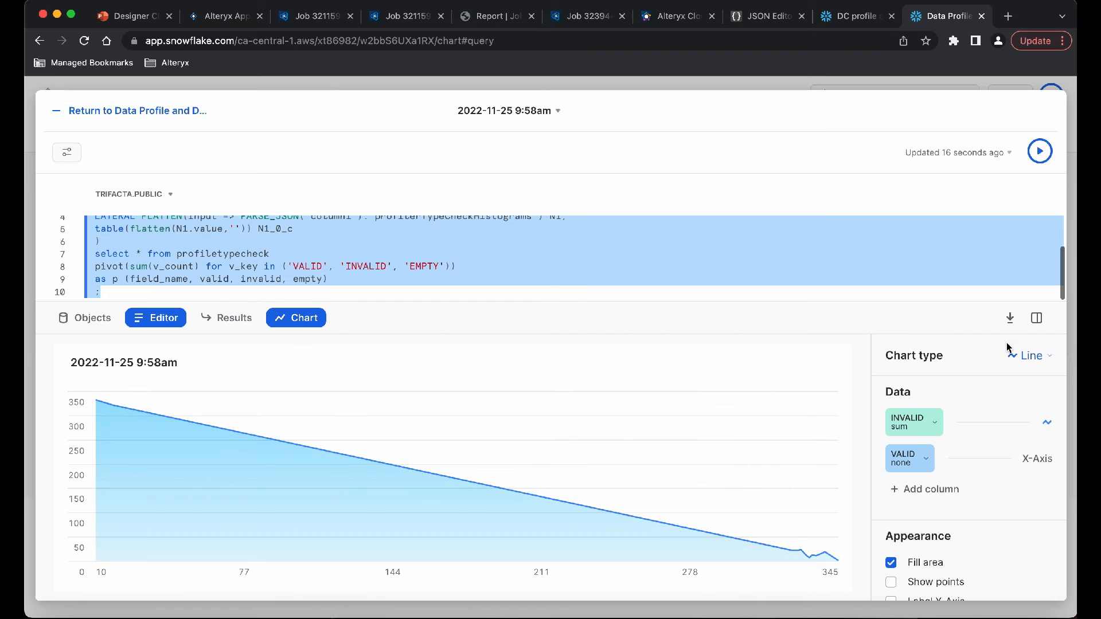
pyautogui.click(1039, 356)
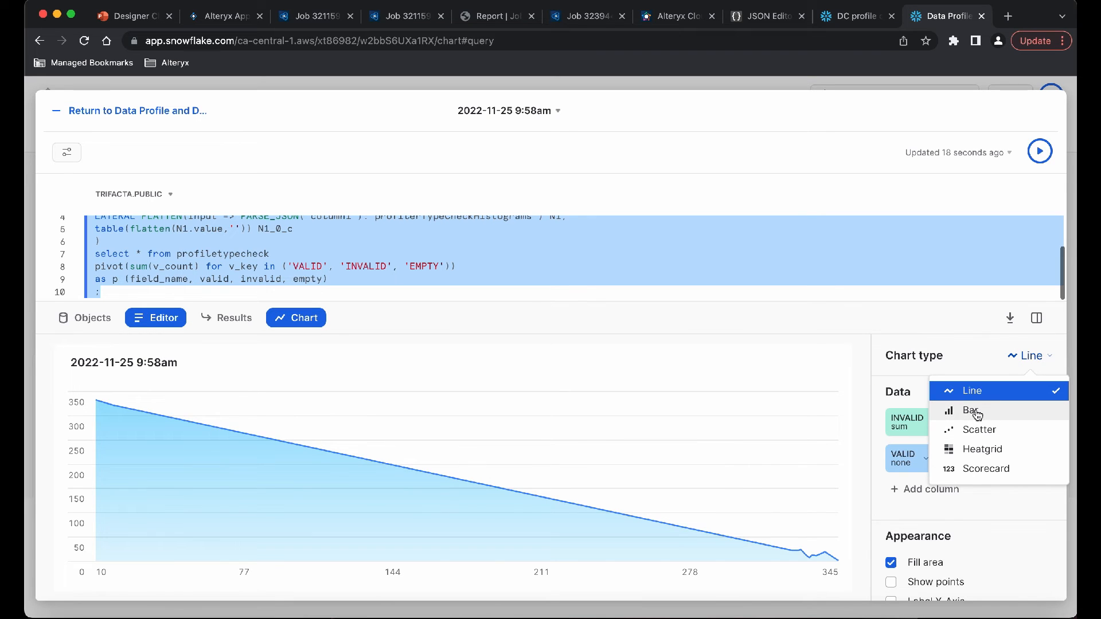
pyautogui.click(976, 413)
pyautogui.scroll(-1, 1010, 481)
pyautogui.click(1022, 514)
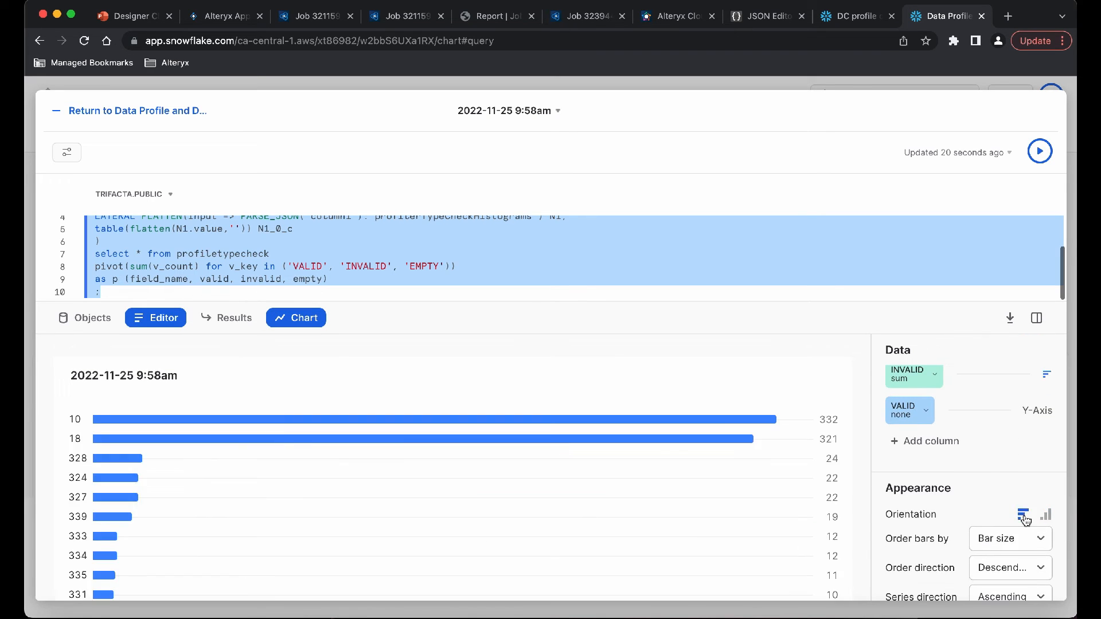
# - Use FIELD_NAME as the chart's Y-axis and add VALID and EMPTY as bars alongside INVALID
pyautogui.scroll(1, 952, 441)
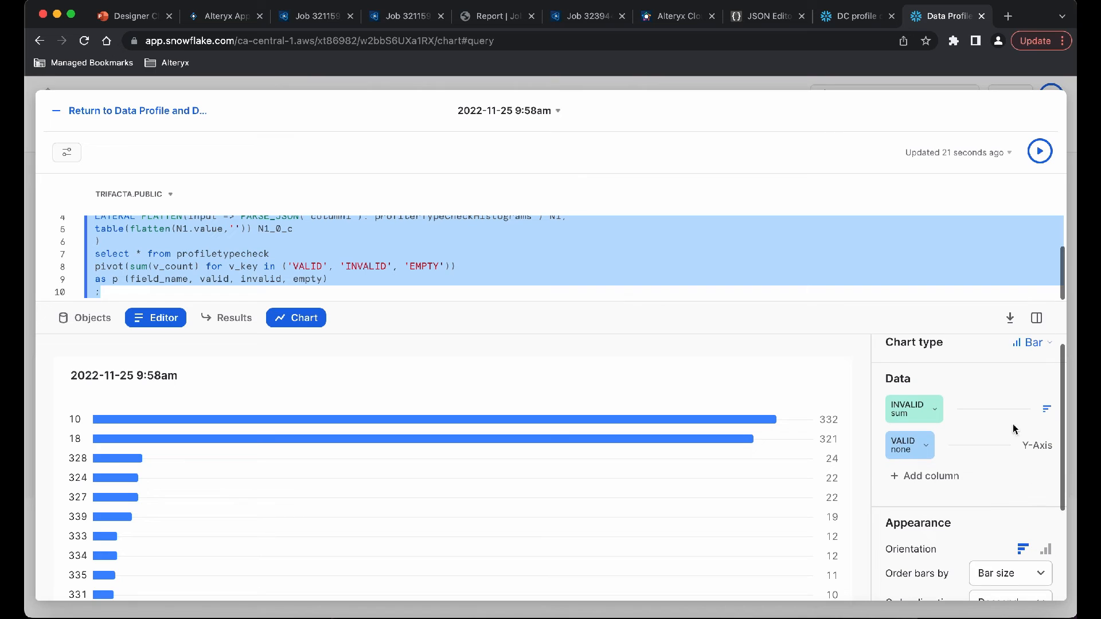
pyautogui.click(929, 452)
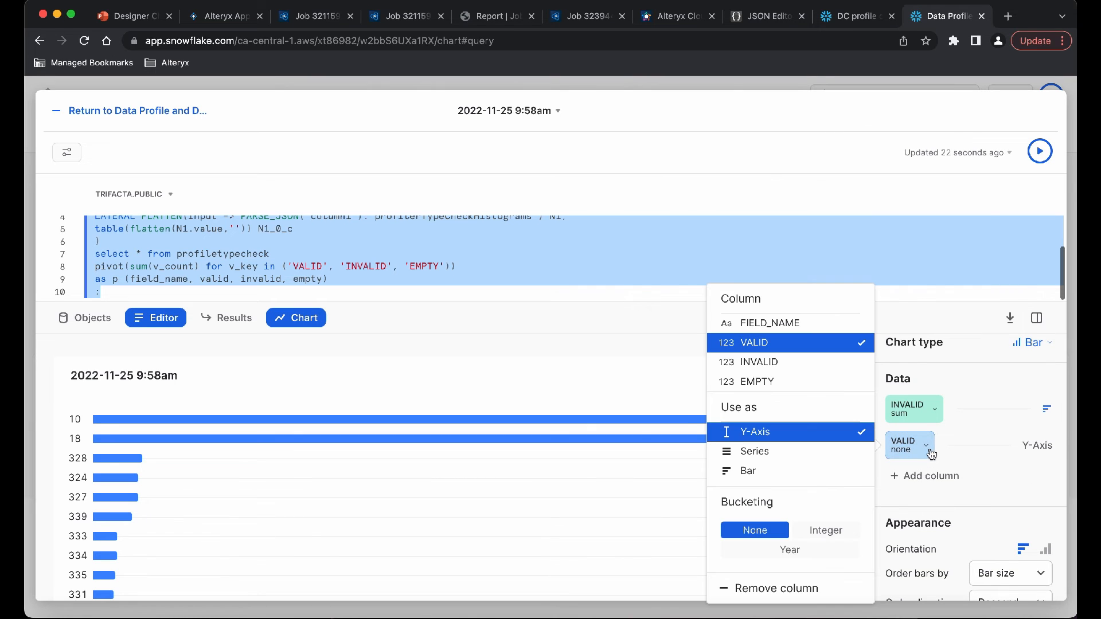
pyautogui.click(779, 325)
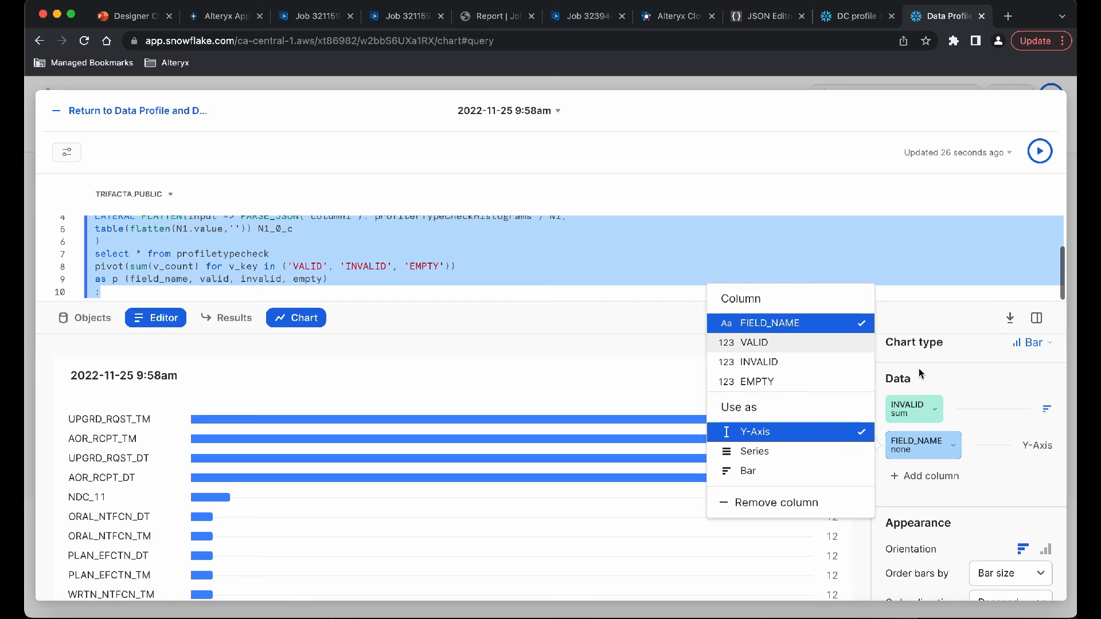
pyautogui.click(937, 481)
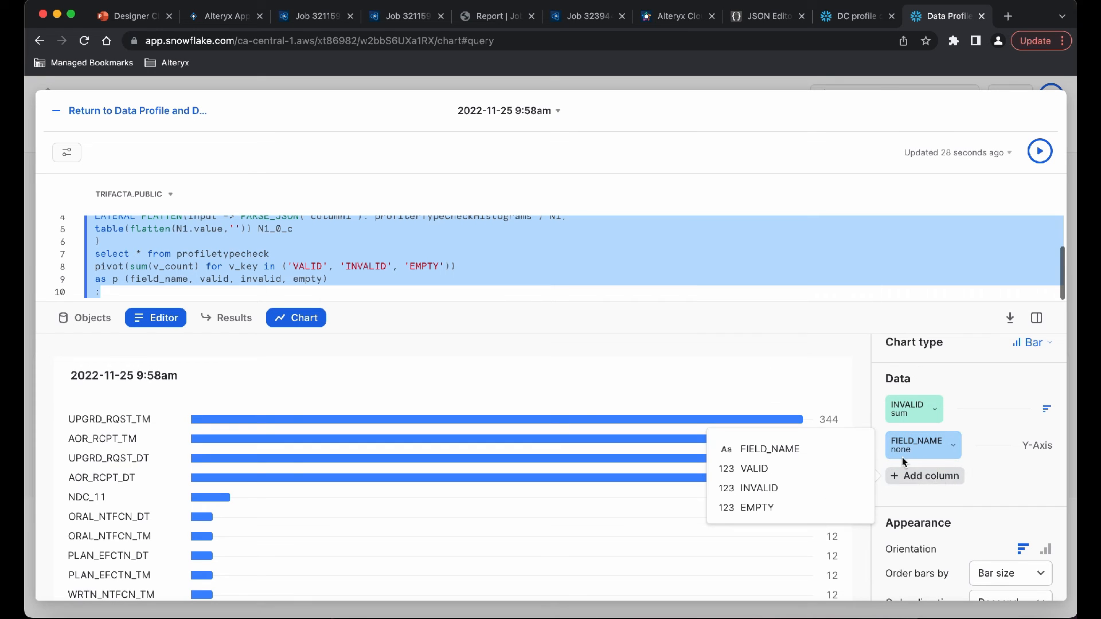
pyautogui.click(777, 474)
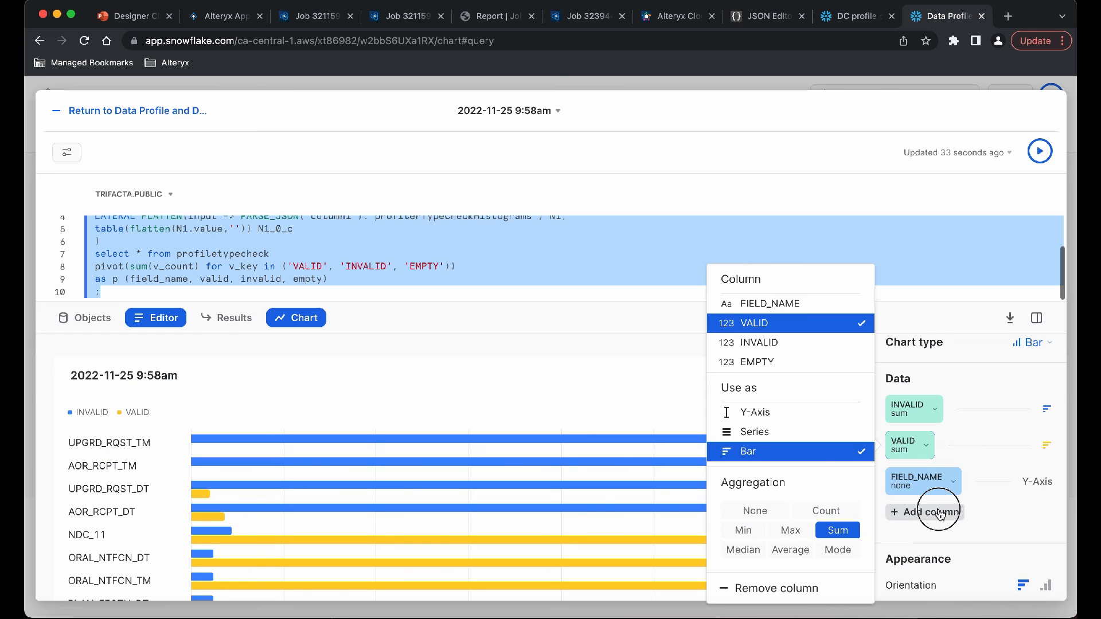
pyautogui.click(939, 512)
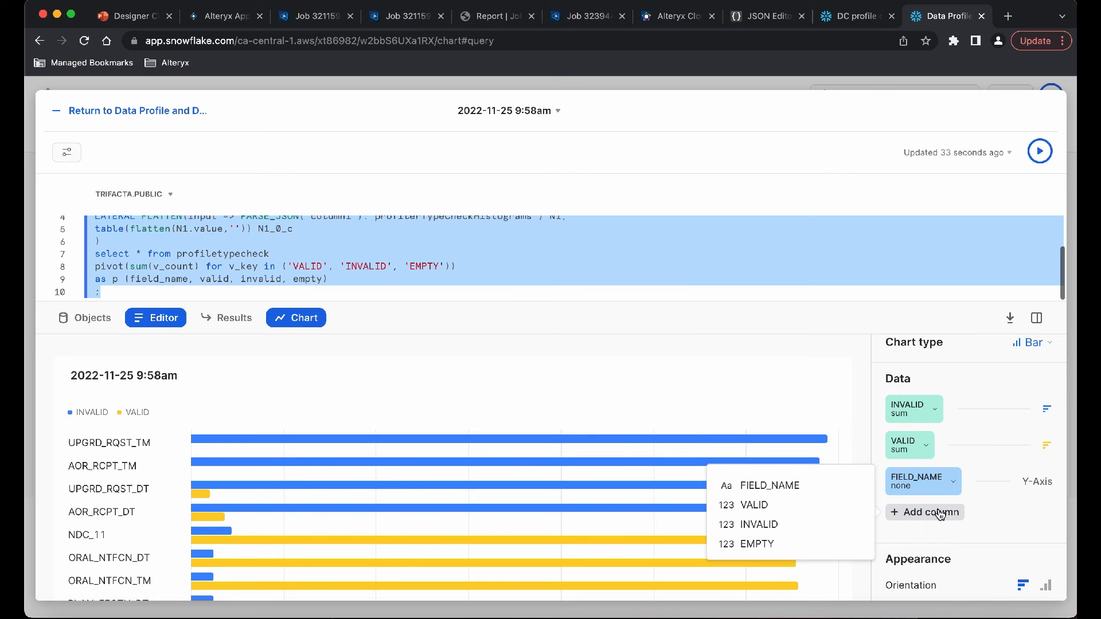
pyautogui.click(761, 543)
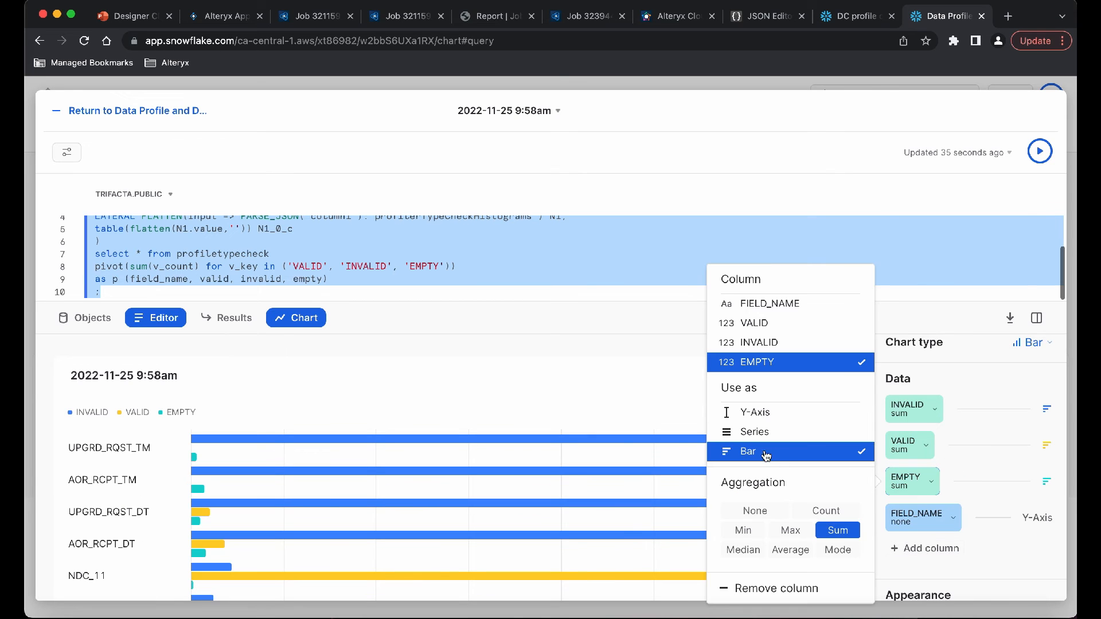
pyautogui.click(638, 345)
# - Return to the Data Profile and DQ Metrics dashboard and move the invalid, valid and empty chart tile below the rules tile
pyautogui.scroll(-1, 639, 347)
pyautogui.scroll(1, 638, 346)
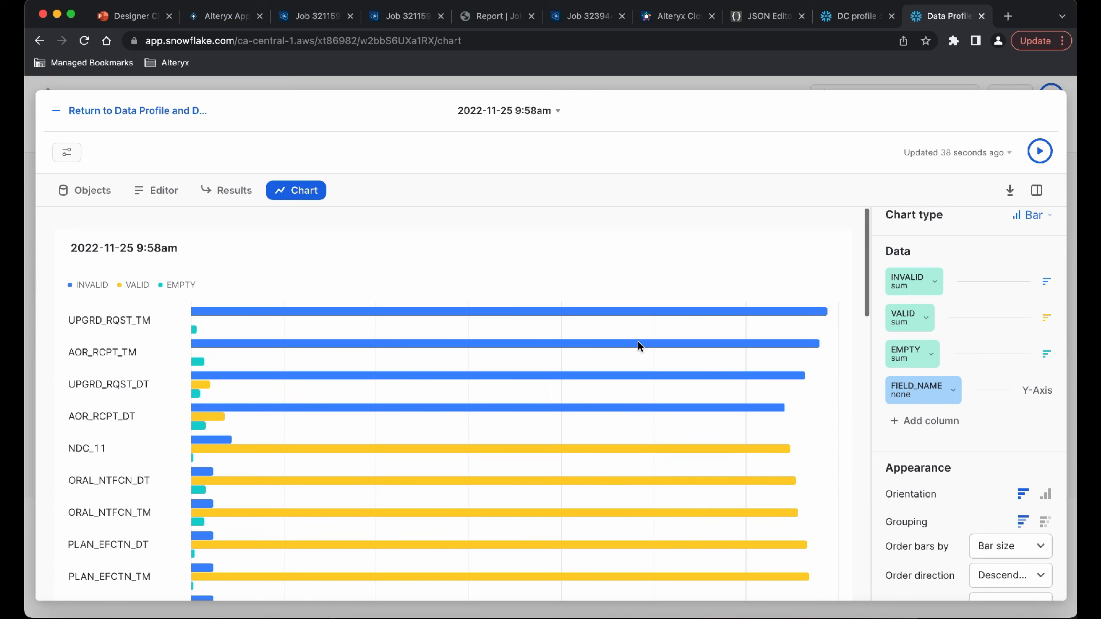
pyautogui.click(91, 111)
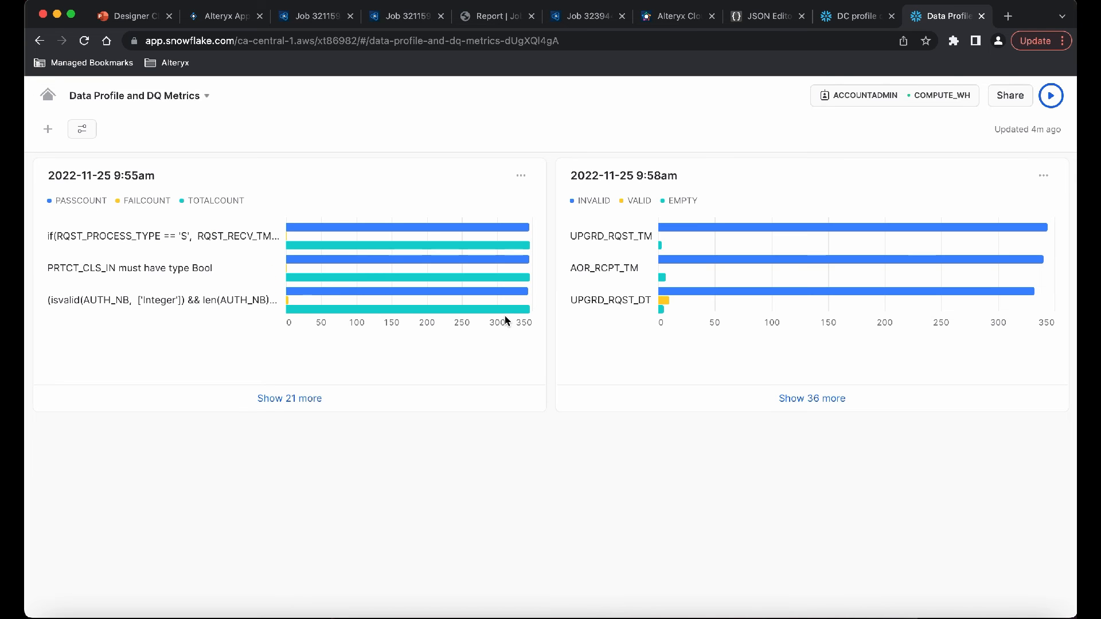
pyautogui.moveTo(724, 341); pyautogui.dragTo(390, 510)
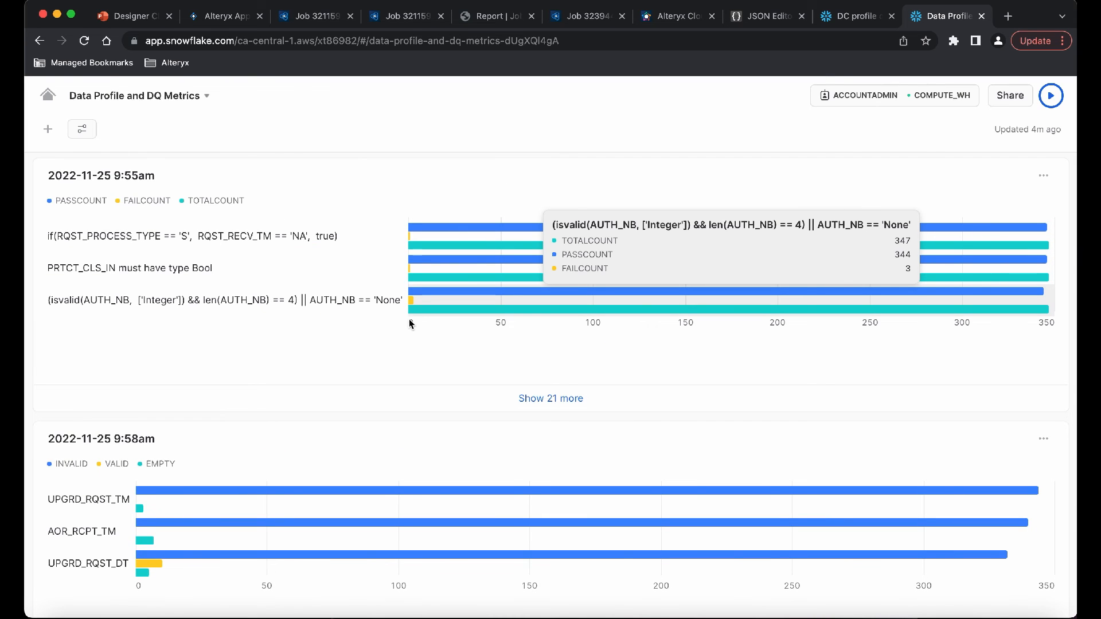
pyautogui.scroll(-2, 272, 279)
pyautogui.scroll(2, 272, 279)
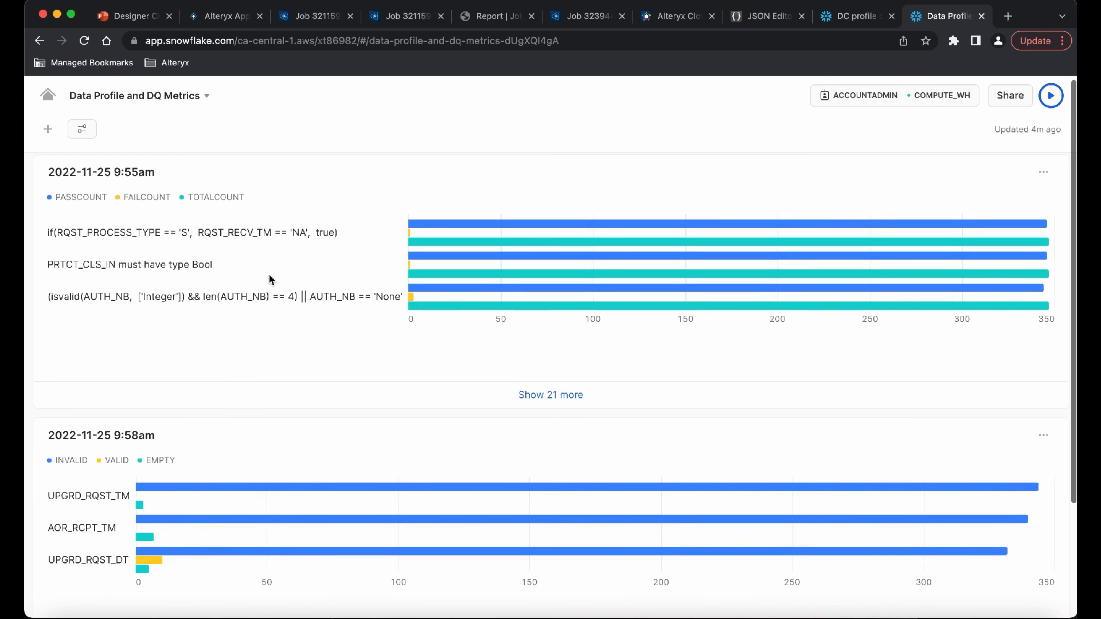
pyautogui.moveTo(329, 242)
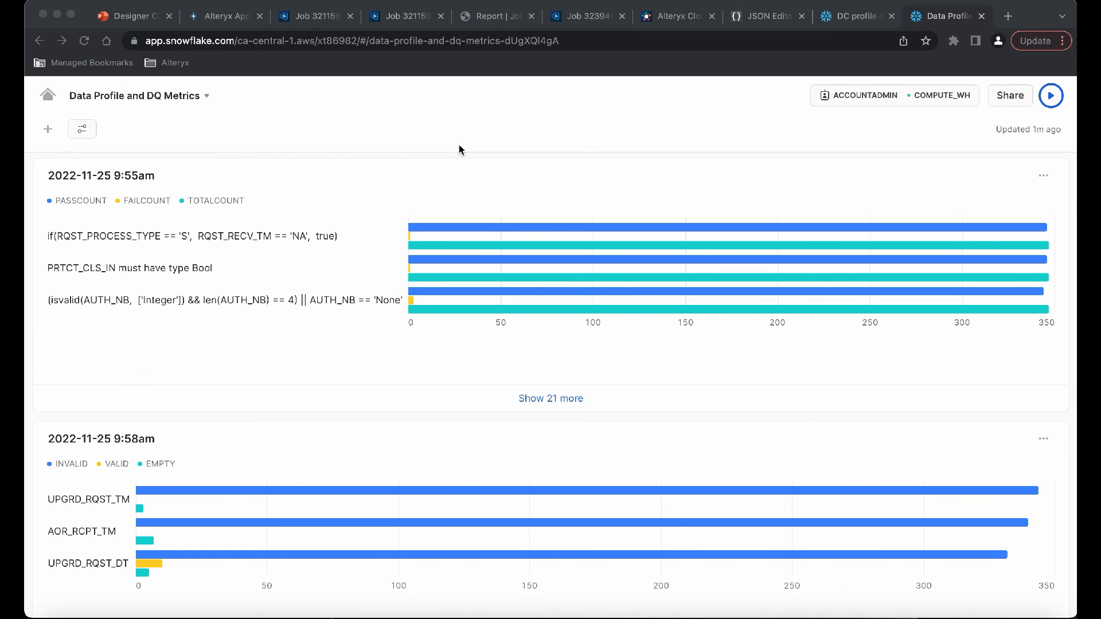
# - Open the query of the pass, fail and total count tile and rename it "Data Quality Rules - Metrics"
pyautogui.click(1043, 175)
pyautogui.click(1002, 223)
pyautogui.click(504, 110)
pyautogui.write('Data Quality R')
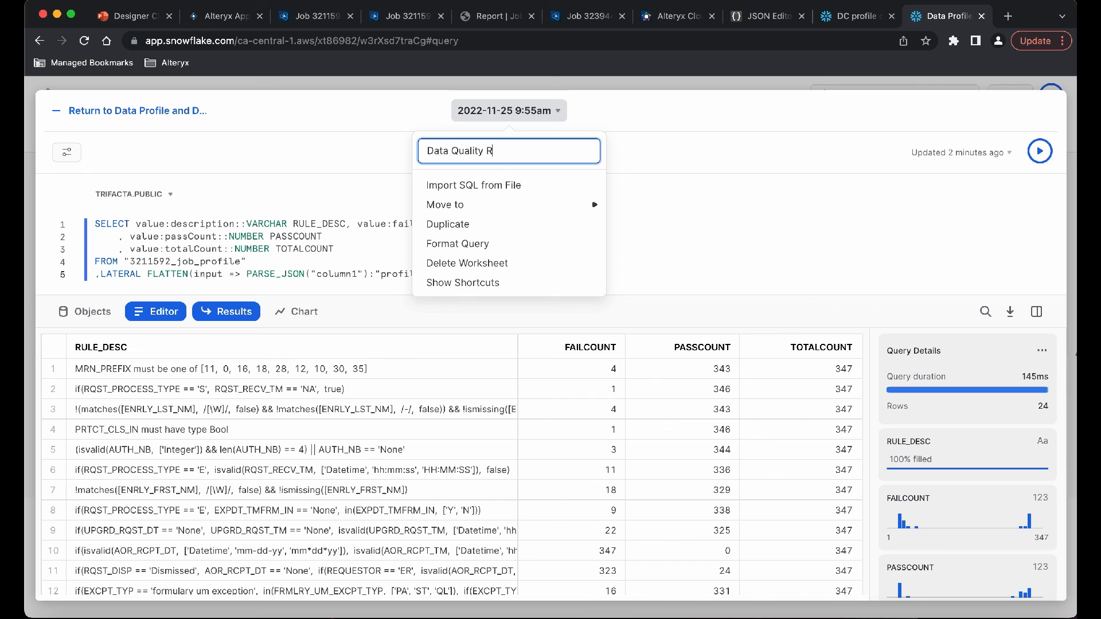
pyautogui.write('ules - Metr')
# - Rename the query of the invalid, valid and empty tile "Column Profile" and return to the dashboard
pyautogui.write('Data')
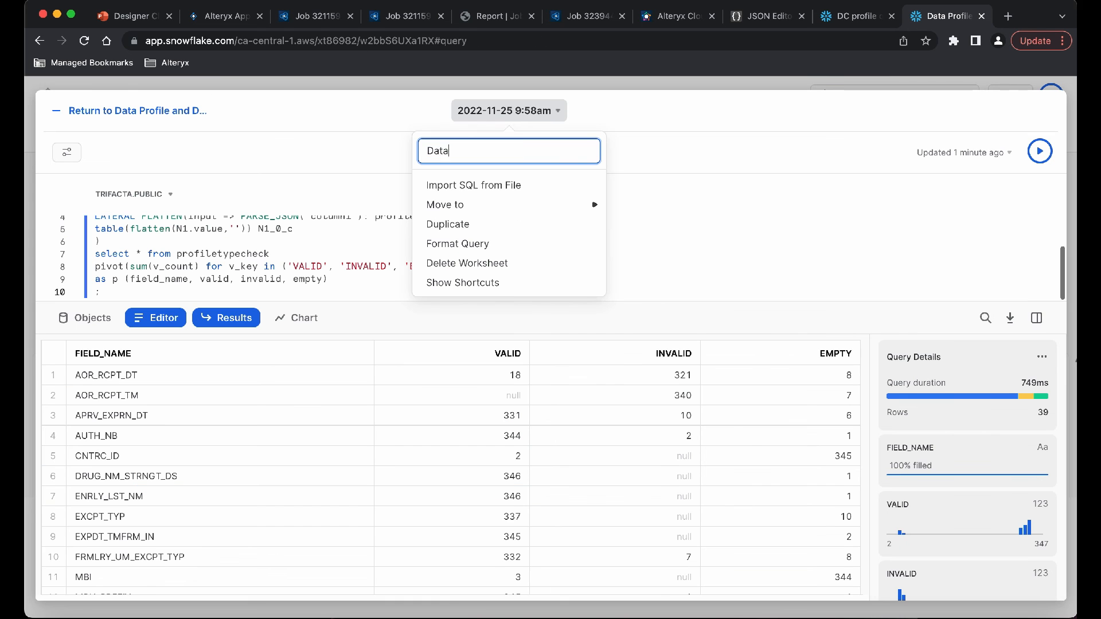
pyautogui.press('BackSpace')
pyautogui.press('BackSpace')
pyautogui.press('BackSpace')
pyautogui.press('BackSpace')
pyautogui.write('Column Profile')
pyautogui.press('Return')
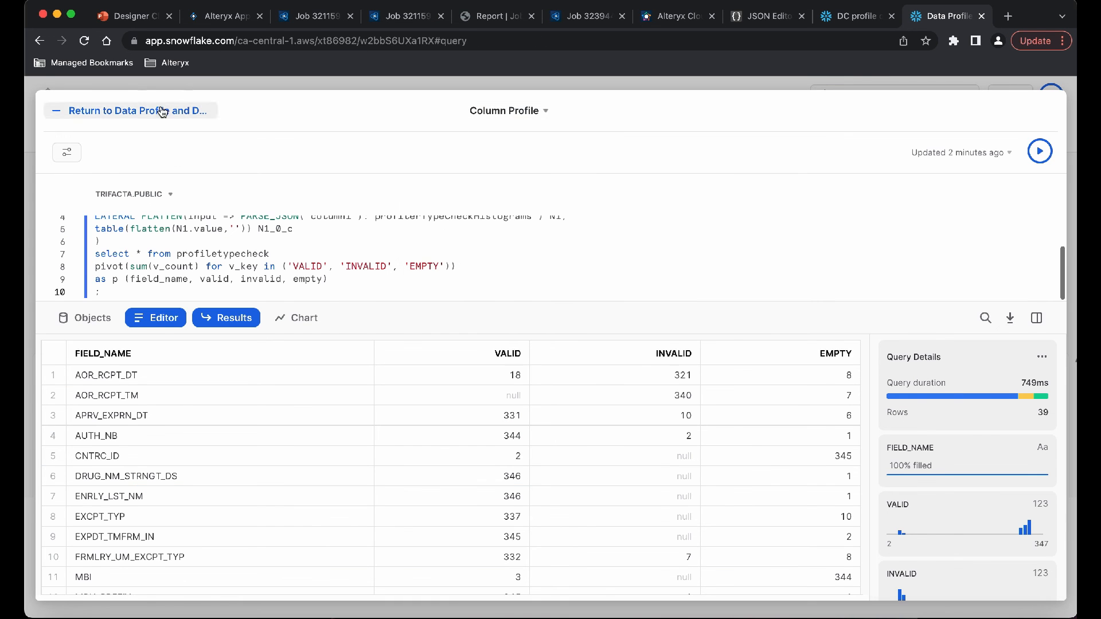
pyautogui.click(157, 111)
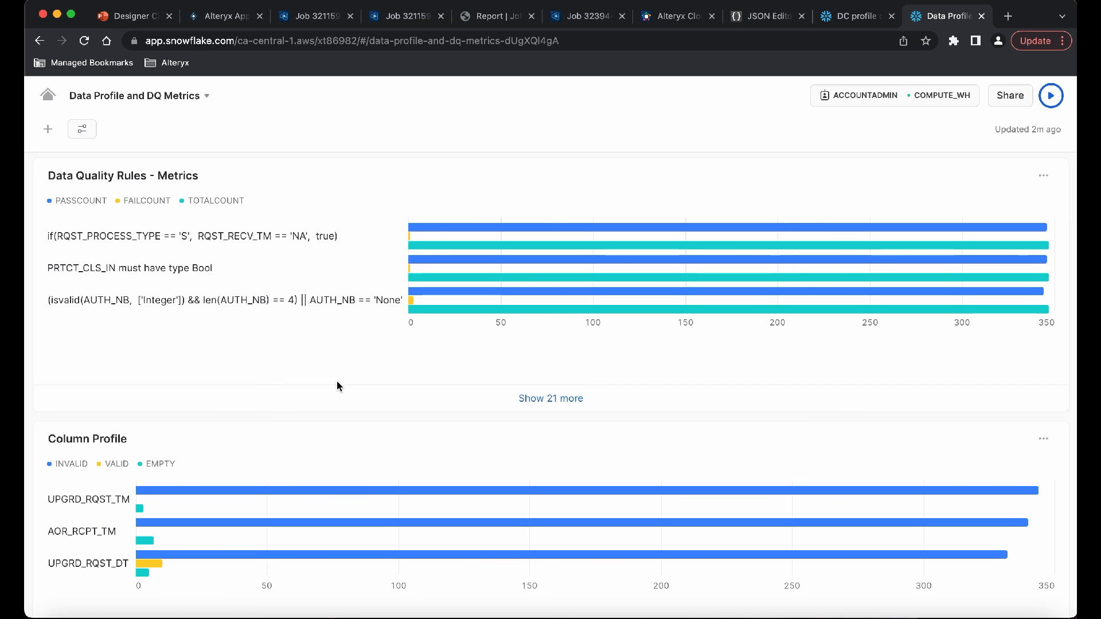